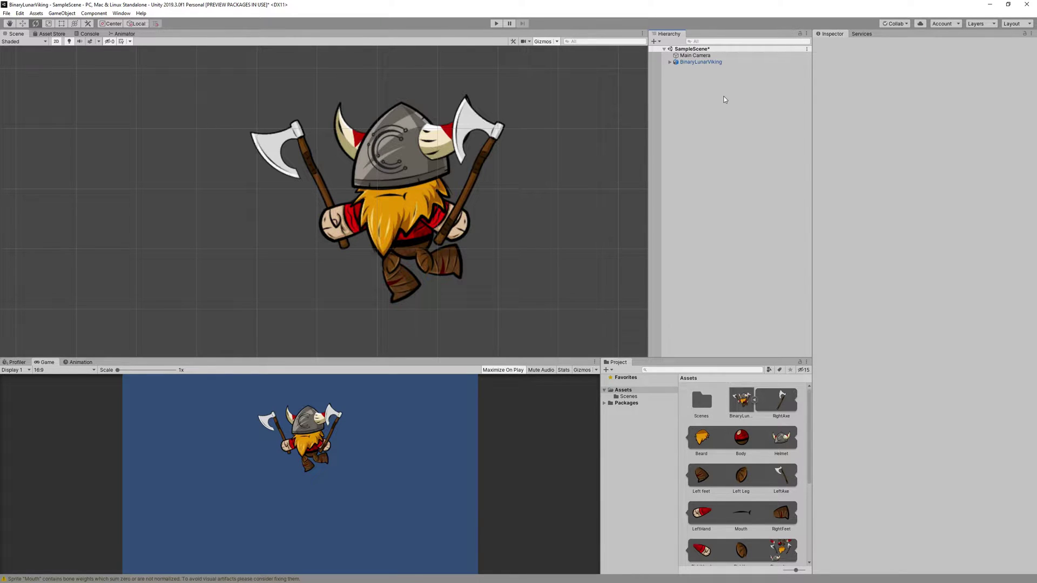
Expand BinaryLunarViking, try moving the RightAxe part, then undo the move.
{"action": "left_click", "coordinate": [669, 62]}
{"action": "left_click", "coordinate": [696, 68]}
{"action": "key", "text": "w"}
{"action": "left_click_drag", "start_coordinate": [471, 175], "coordinate": [433, 253]}
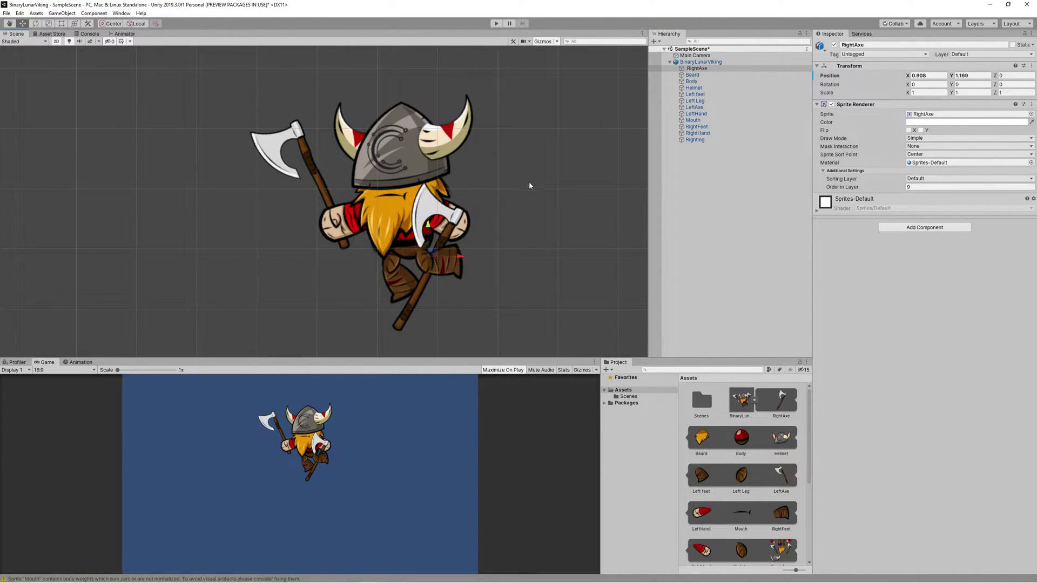
{"action": "key", "text": "ctrl+z"}
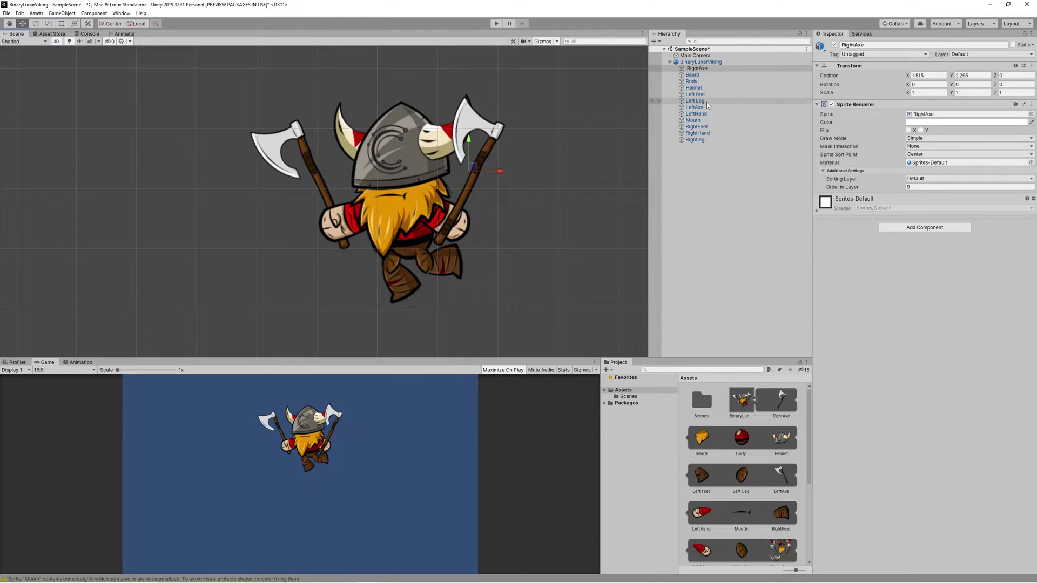
Try repositioning the RightHand part higher, then undo those moves.
{"action": "left_click", "coordinate": [703, 134]}
{"action": "left_click_drag", "start_coordinate": [443, 213], "coordinate": [509, 260]}
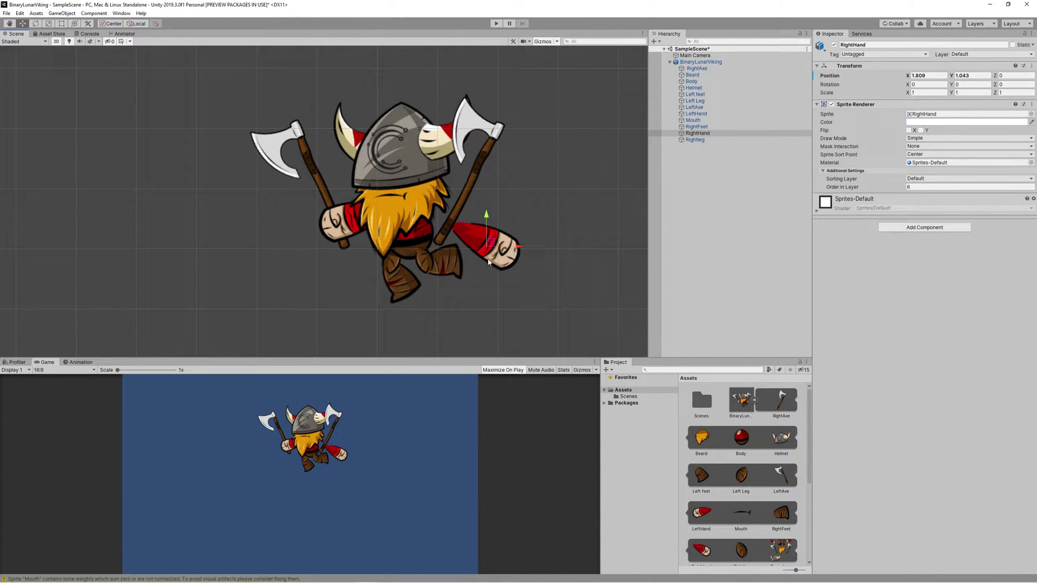
{"action": "mouse_move", "coordinate": [490, 234]}
{"action": "left_mouse_down"}
{"action": "mouse_move", "coordinate": [459, 253]}
{"action": "mouse_move", "coordinate": [487, 234]}
{"action": "left_mouse_up"}
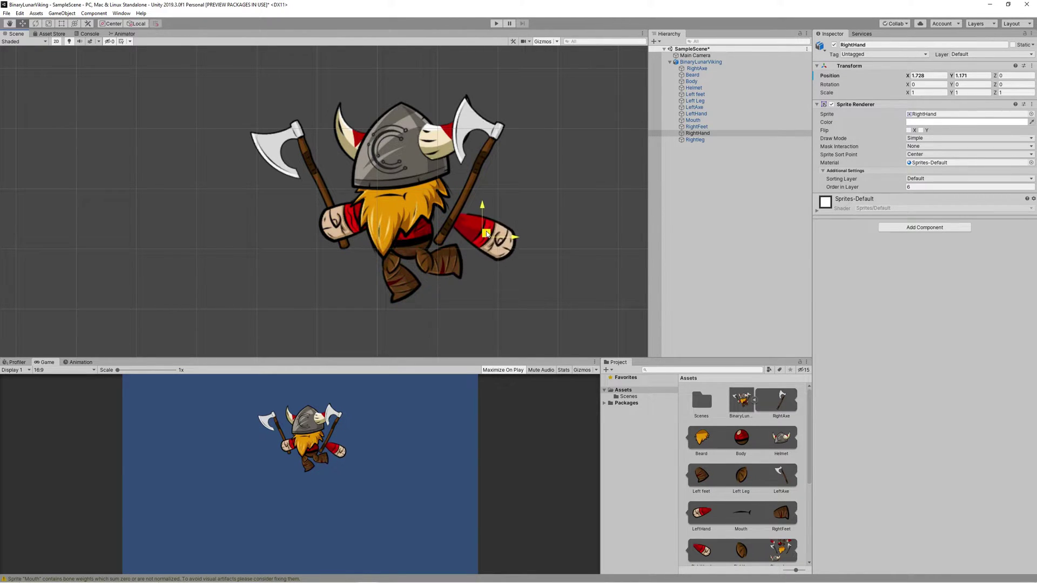
{"action": "key", "text": "ctrl+z"}
{"action": "key", "text": "ctrl+z"}
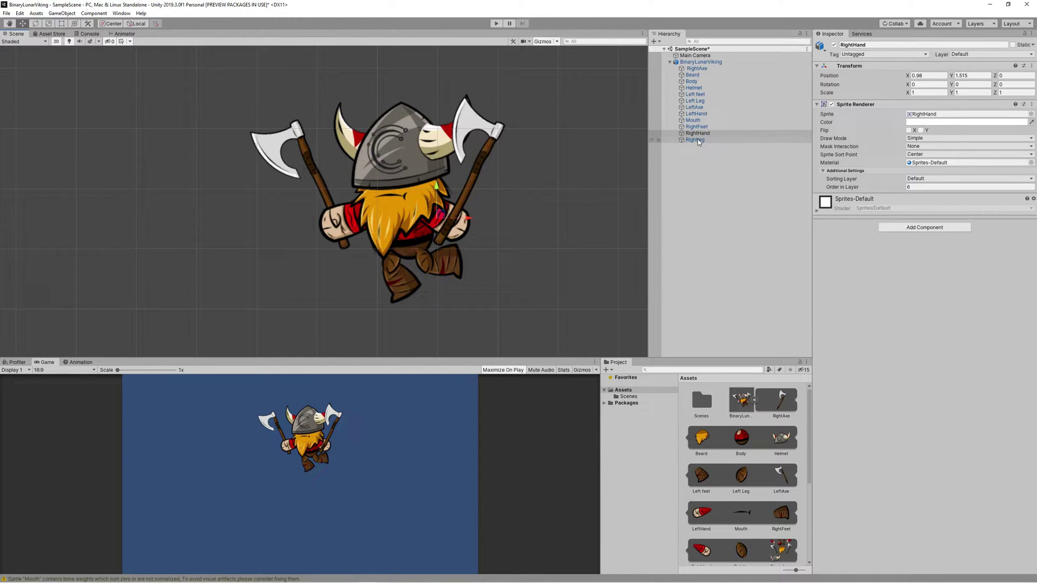
Test moving LeftAxe below the body, undo it, then open BinaryLunarViking.psb in Photoshop.
{"action": "left_click", "coordinate": [700, 61]}
{"action": "left_click", "coordinate": [697, 68]}
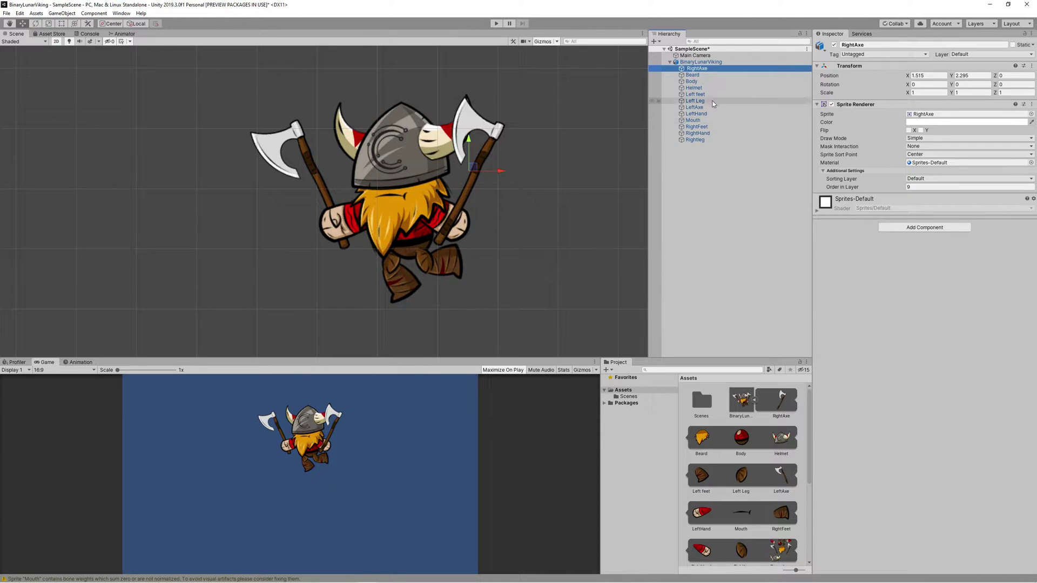
{"action": "left_click", "coordinate": [696, 107]}
{"action": "left_click_drag", "start_coordinate": [300, 181], "coordinate": [402, 303]}
{"action": "key", "text": "ctrl+z"}
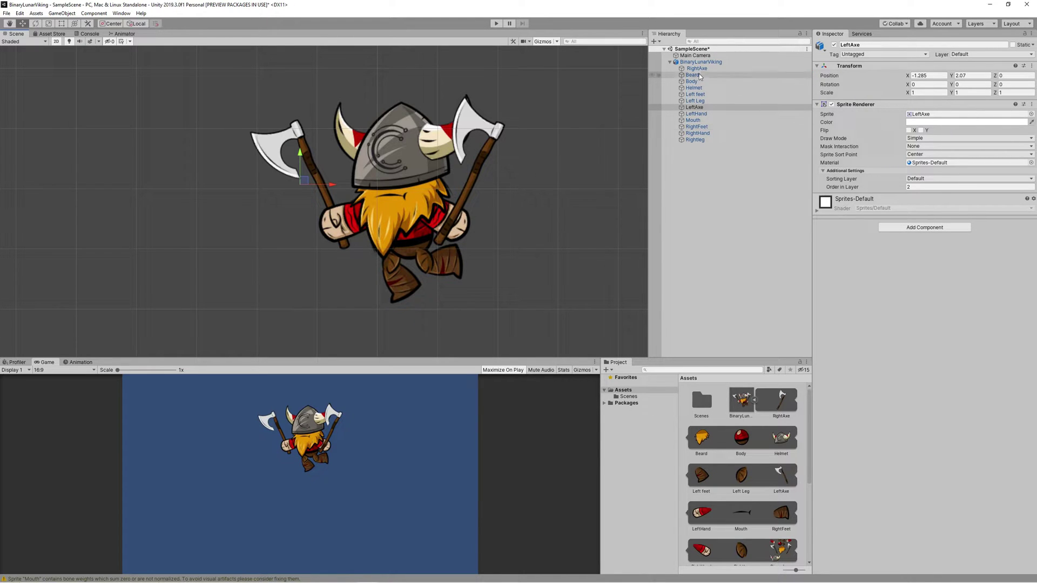
{"action": "left_click", "coordinate": [700, 62]}
{"action": "double_click", "coordinate": [740, 400]}
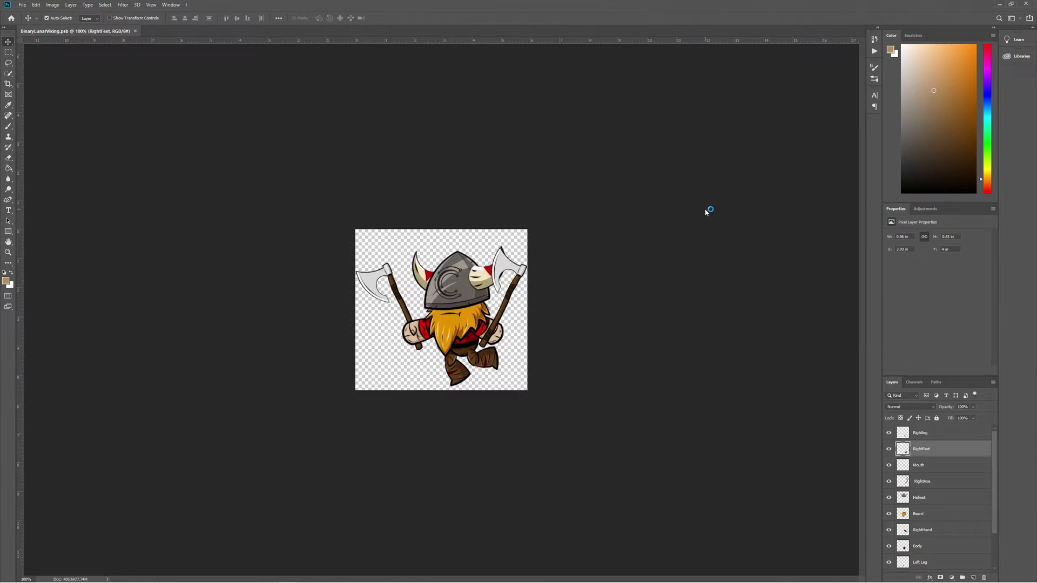
Stack RightHand then RightAxe at top, RightLeg/RightFeet under Beard, Mouth above Beard, Left feet above LeftHand.
{"action": "left_click", "coordinate": [926, 435]}
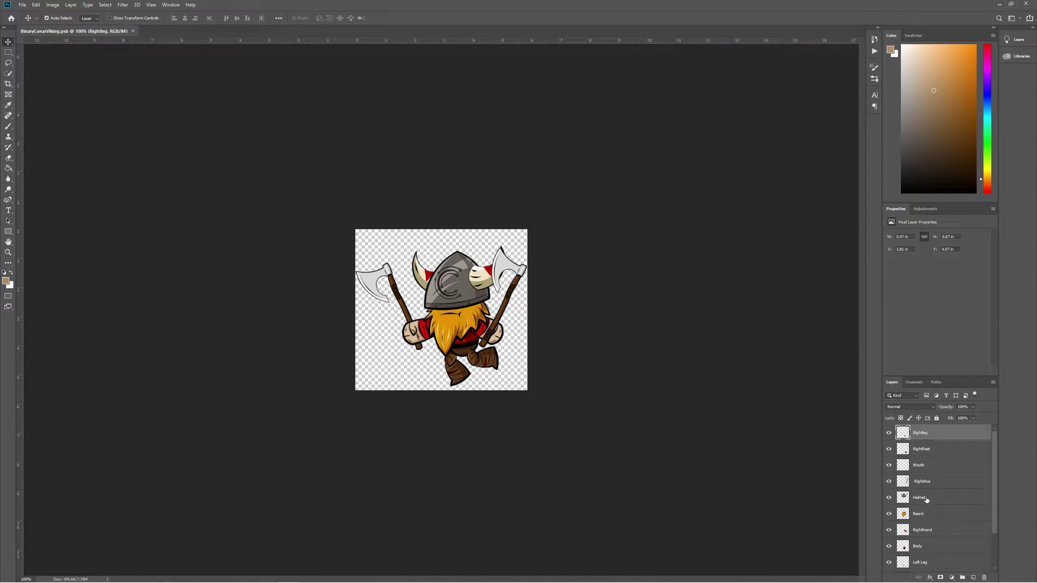
{"action": "left_click_drag", "start_coordinate": [931, 531], "coordinate": [944, 433]}
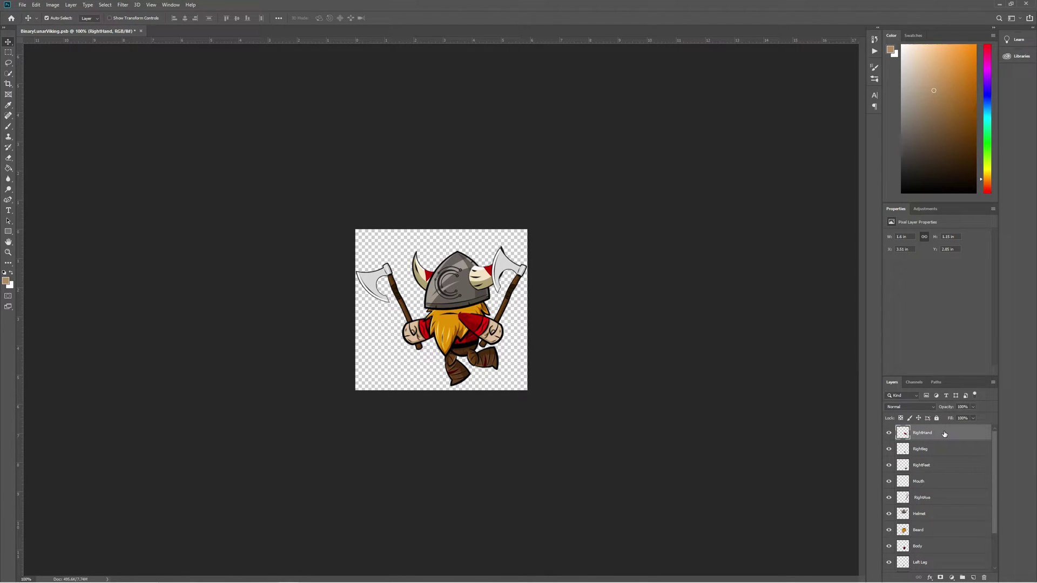
{"action": "left_click_drag", "start_coordinate": [937, 497], "coordinate": [938, 540]}
{"action": "left_click_drag", "start_coordinate": [934, 467], "coordinate": [936, 534]}
{"action": "left_click_drag", "start_coordinate": [928, 469], "coordinate": [929, 490]}
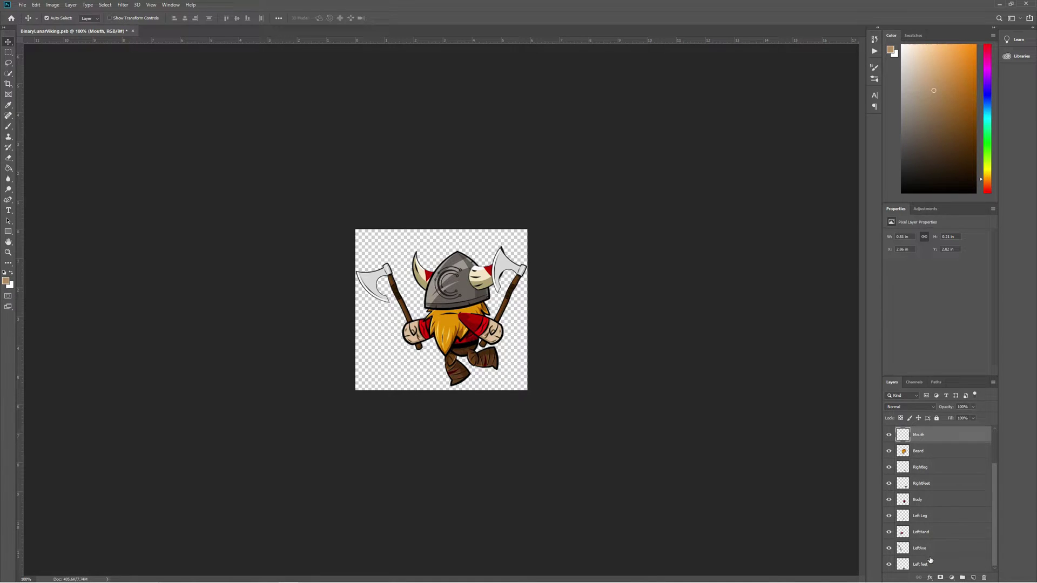
{"action": "left_click_drag", "start_coordinate": [926, 563], "coordinate": [936, 527]}
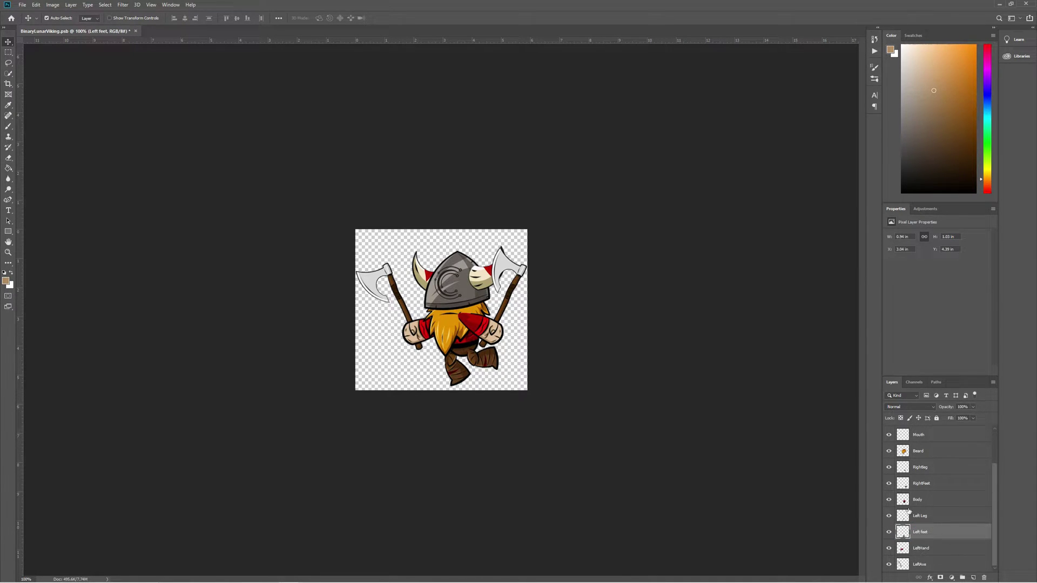
Rotate the RightHand layer down and shift it left across the body.
{"action": "right_click", "coordinate": [505, 331]}
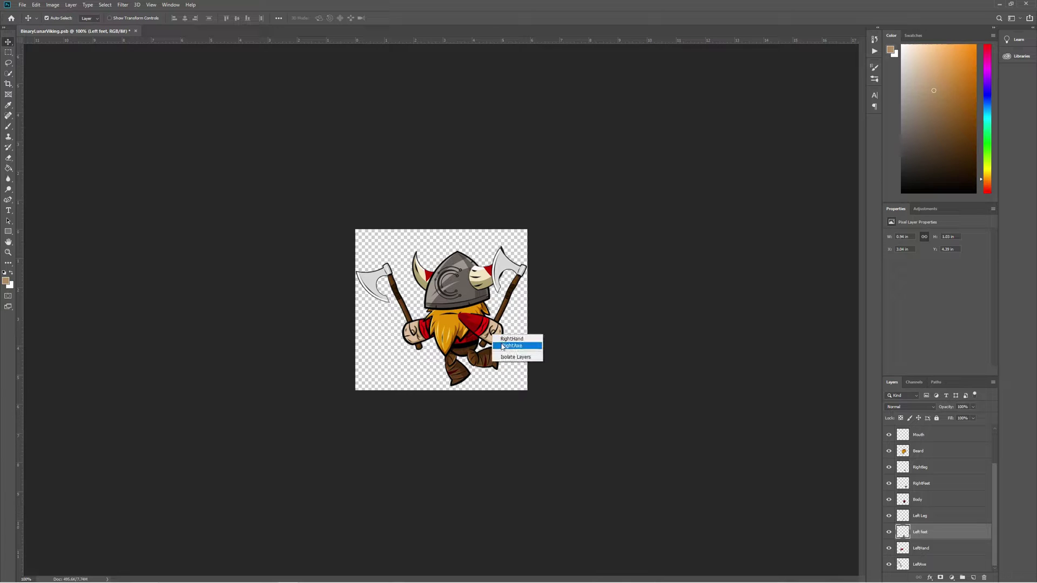
{"action": "left_click", "coordinate": [508, 346]}
{"action": "key", "text": "ctrl+plus"}
{"action": "key", "text": "ctrl+plus"}
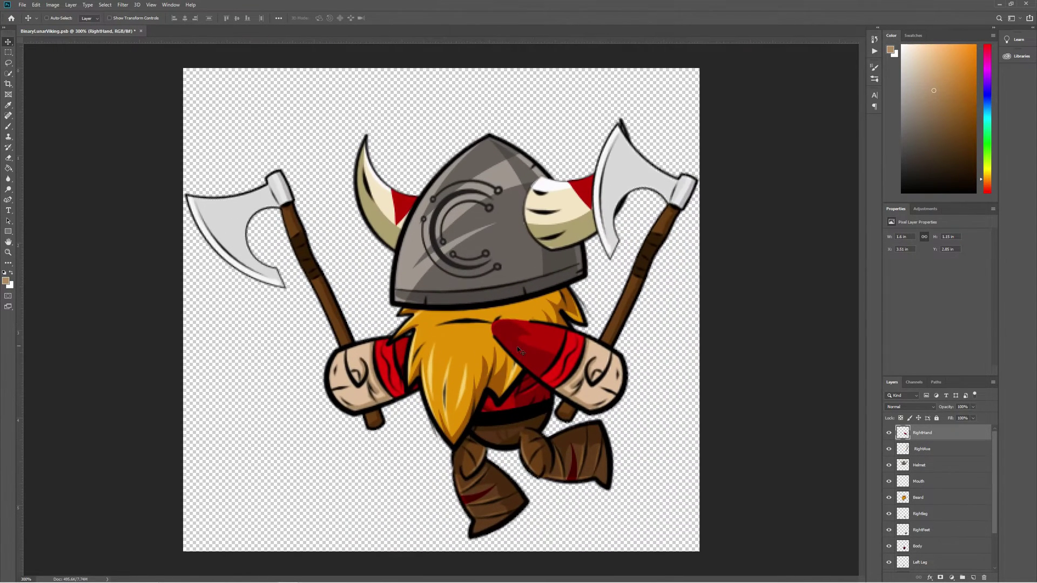
{"action": "key", "text": "ctrl+t"}
{"action": "left_click_drag", "start_coordinate": [634, 314], "coordinate": [642, 406]}
{"action": "left_click_drag", "start_coordinate": [569, 366], "coordinate": [540, 410]}
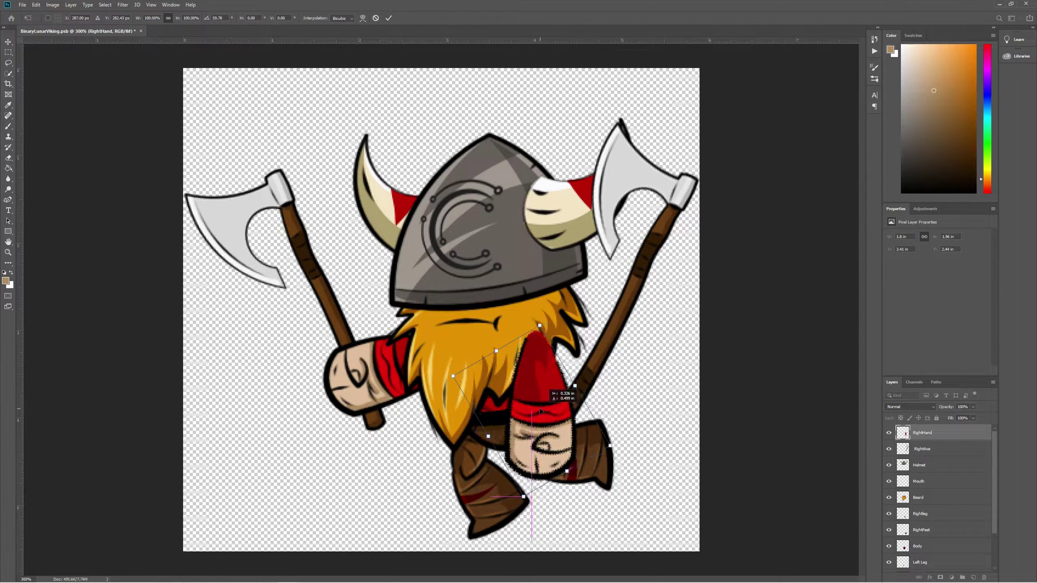
{"action": "left_click_drag", "start_coordinate": [620, 442], "coordinate": [614, 458]}
{"action": "left_click_drag", "start_coordinate": [553, 408], "coordinate": [541, 406]}
{"action": "key", "text": "Return"}
Rotate the RightAxe layer horizontal and move it into the hand across the body.
{"action": "right_click", "coordinate": [623, 324]}
{"action": "left_click", "coordinate": [637, 329]}
{"action": "key", "text": "ctrl+t"}
{"action": "left_click_drag", "start_coordinate": [713, 439], "coordinate": [794, 244]}
{"action": "left_click_drag", "start_coordinate": [615, 262], "coordinate": [388, 421]}
{"action": "left_click_drag", "start_coordinate": [548, 546], "coordinate": [604, 461]}
{"action": "left_click_drag", "start_coordinate": [457, 436], "coordinate": [489, 426]}
Apply the axe transform and brush light skin tone over the RightHand's dark curl lines.
{"action": "key", "text": "Return"}
{"action": "key", "text": "ctrl+plus"}
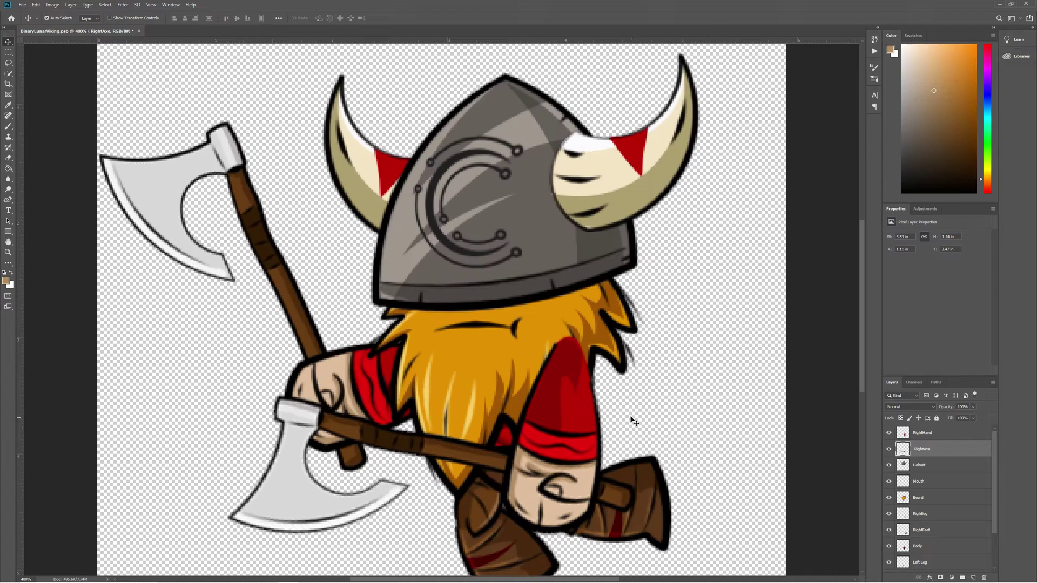
{"action": "left_click_drag", "start_coordinate": [634, 423], "coordinate": [629, 341]}
{"action": "left_click", "coordinate": [6, 281]}
{"action": "left_click", "coordinate": [530, 410]}
{"action": "key", "text": "Return"}
{"action": "key", "text": "b"}
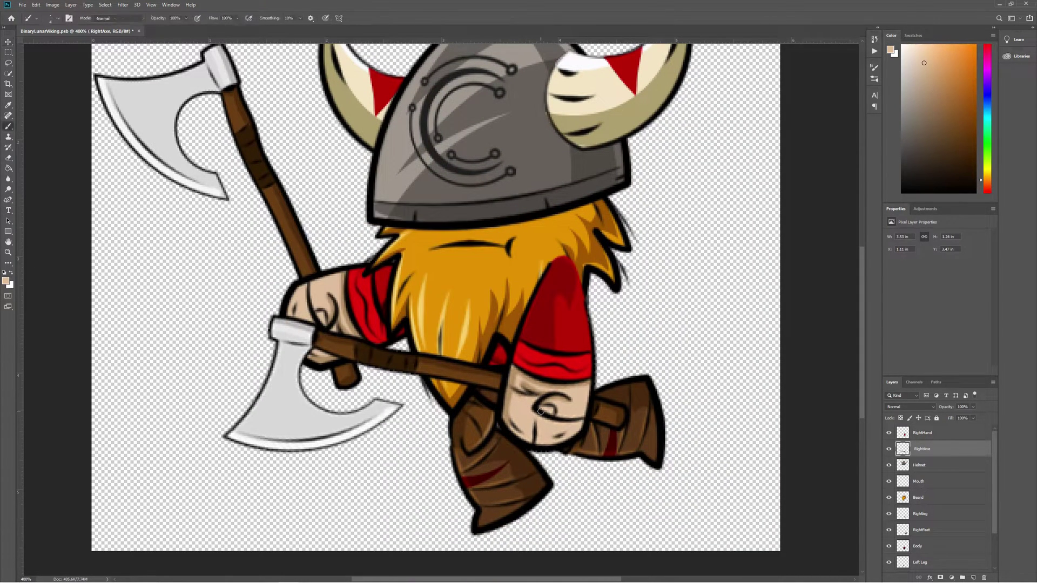
{"action": "left_click", "coordinate": [937, 436]}
{"action": "mouse_move", "coordinate": [545, 409]}
{"action": "left_mouse_down"}
{"action": "mouse_move", "coordinate": [568, 400]}
{"action": "mouse_move", "coordinate": [540, 405]}
{"action": "mouse_move", "coordinate": [578, 420]}
{"action": "mouse_move", "coordinate": [557, 414]}
{"action": "mouse_move", "coordinate": [550, 397]}
{"action": "mouse_move", "coordinate": [564, 400]}
{"action": "mouse_move", "coordinate": [515, 390]}
{"action": "left_mouse_up"}
Choose a darker tan foreground colour, zoom out, and save the viking file.
{"action": "left_click", "coordinate": [5, 280]}
{"action": "left_click", "coordinate": [340, 254]}
{"action": "left_click", "coordinate": [479, 216]}
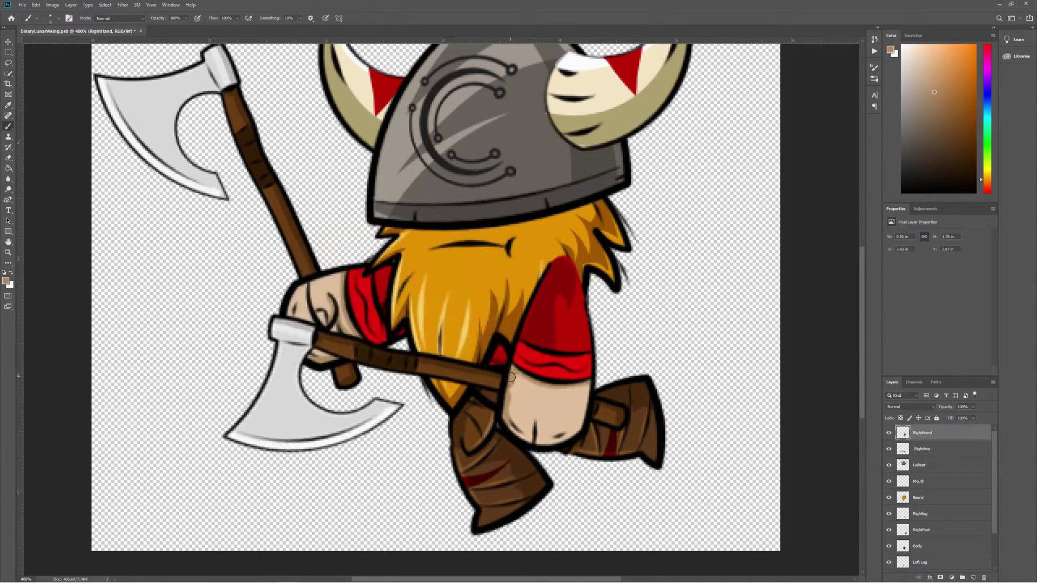
{"action": "scroll", "coordinate": [616, 342], "scroll_direction": "down", "scroll_amount": 1}
{"action": "key", "text": "ctrl+minus"}
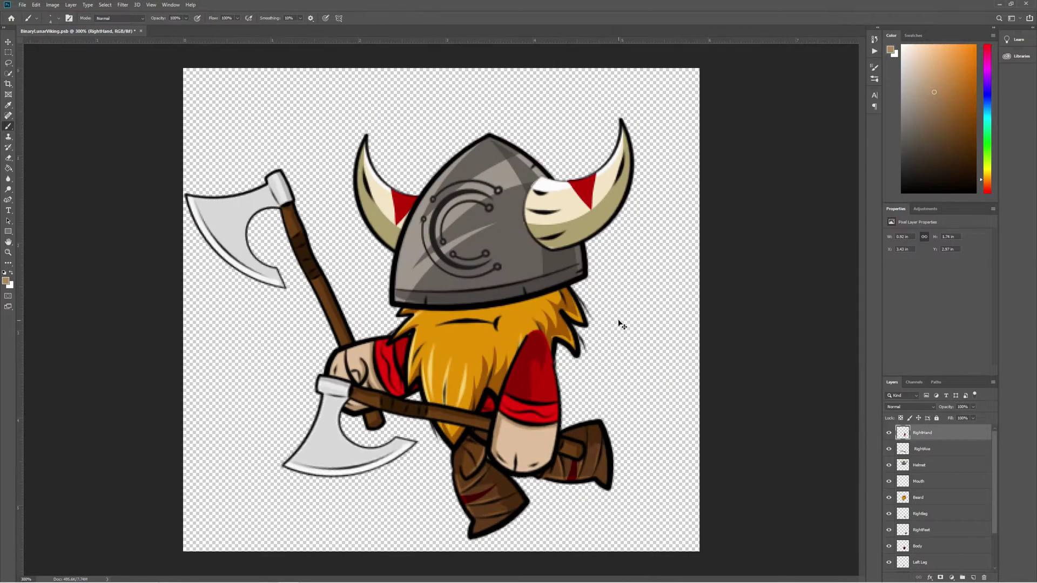
{"action": "left_click", "coordinate": [23, 5]}
{"action": "left_click", "coordinate": [38, 86]}
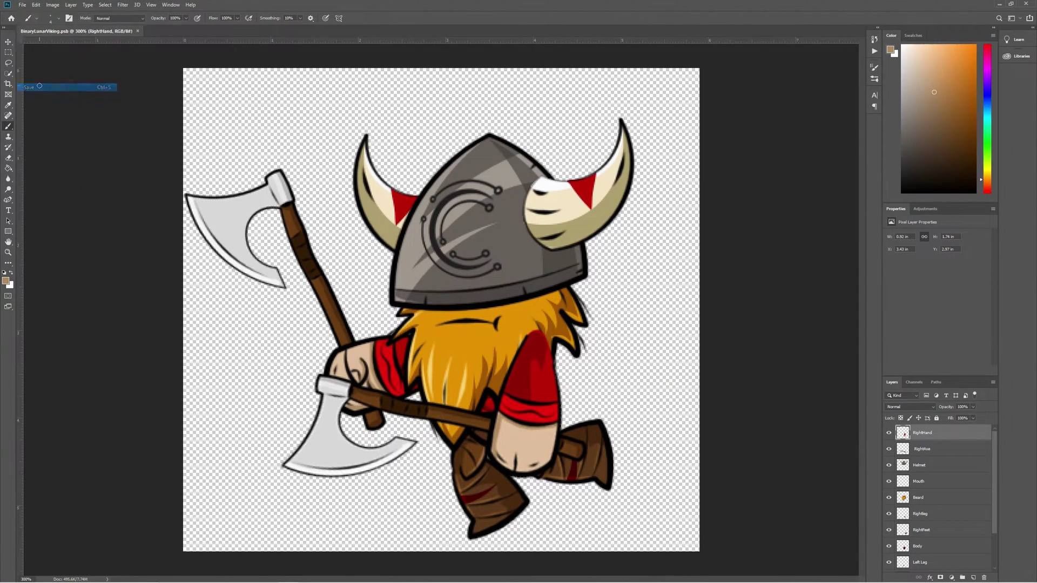
Close Photoshop, open the reimported viking in the Sprite Editor, and select the RightAxe sprite.
{"action": "left_click", "coordinate": [1026, 4]}
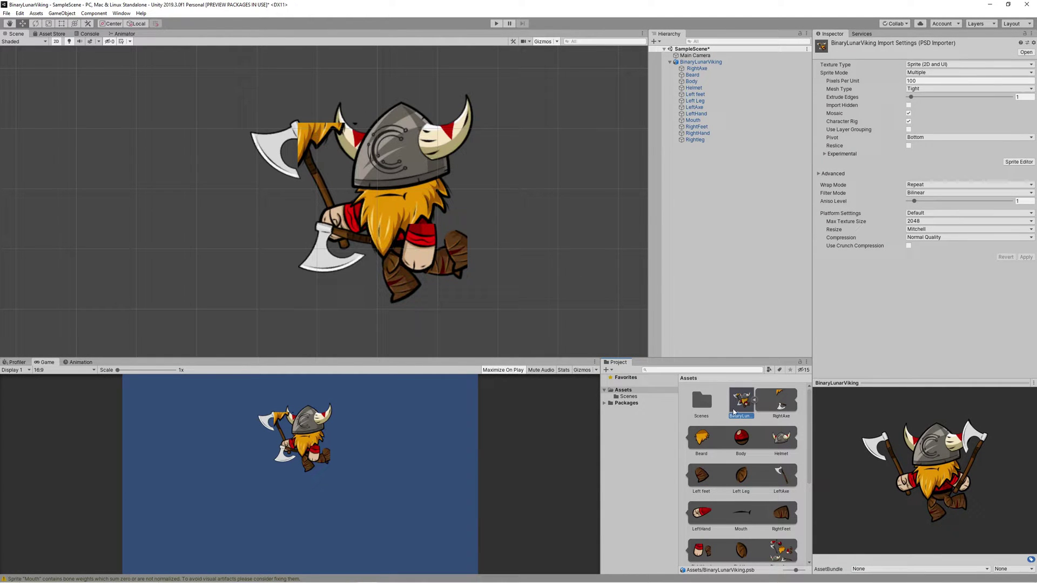
{"action": "left_click", "coordinate": [1018, 162]}
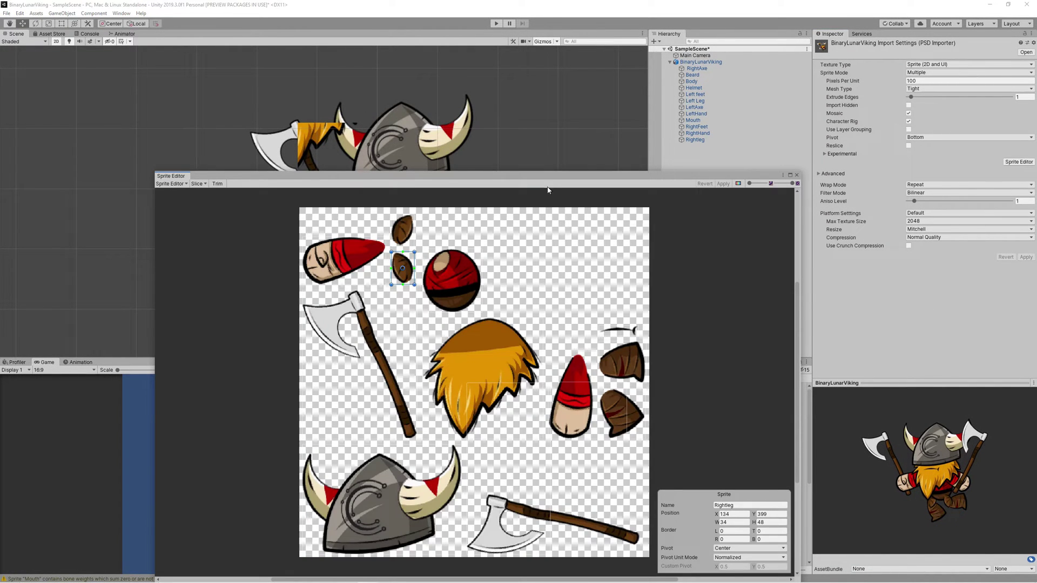
{"action": "left_click_drag", "start_coordinate": [547, 184], "coordinate": [603, 123]}
{"action": "left_click", "coordinate": [519, 486]}
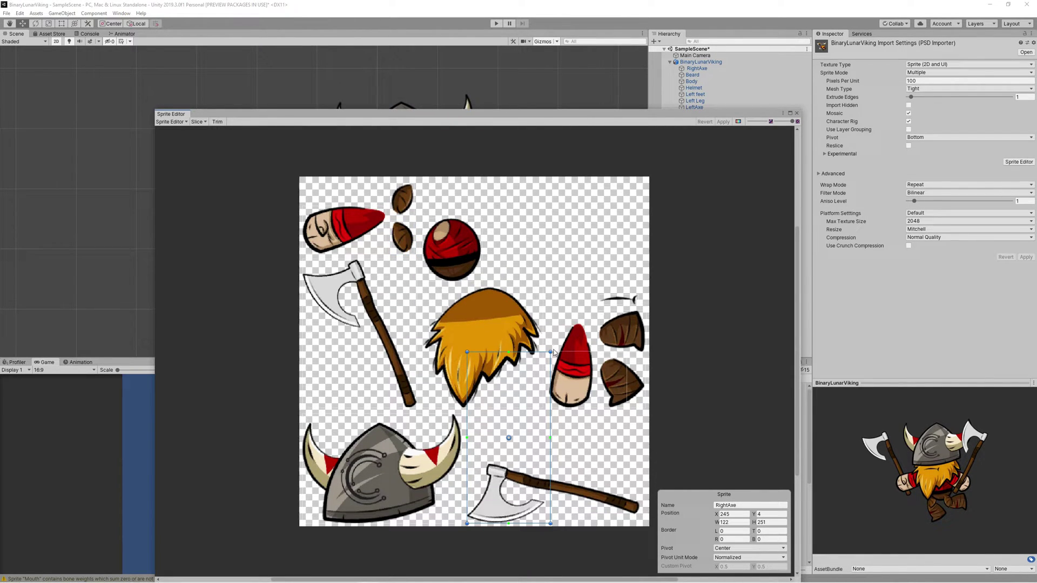
Resize the RightAxe and RightHand rectangles to their art (hand 68×131) and apply the slicing.
{"action": "left_click_drag", "start_coordinate": [550, 352], "coordinate": [641, 463]}
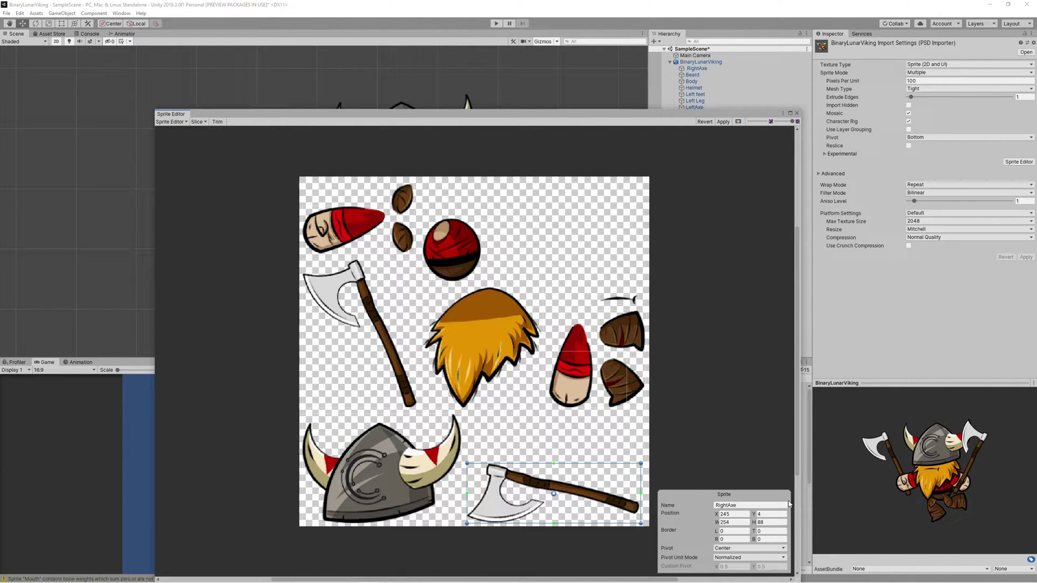
{"action": "left_click", "coordinate": [624, 362]}
{"action": "left_click_drag", "start_coordinate": [627, 353], "coordinate": [594, 318]}
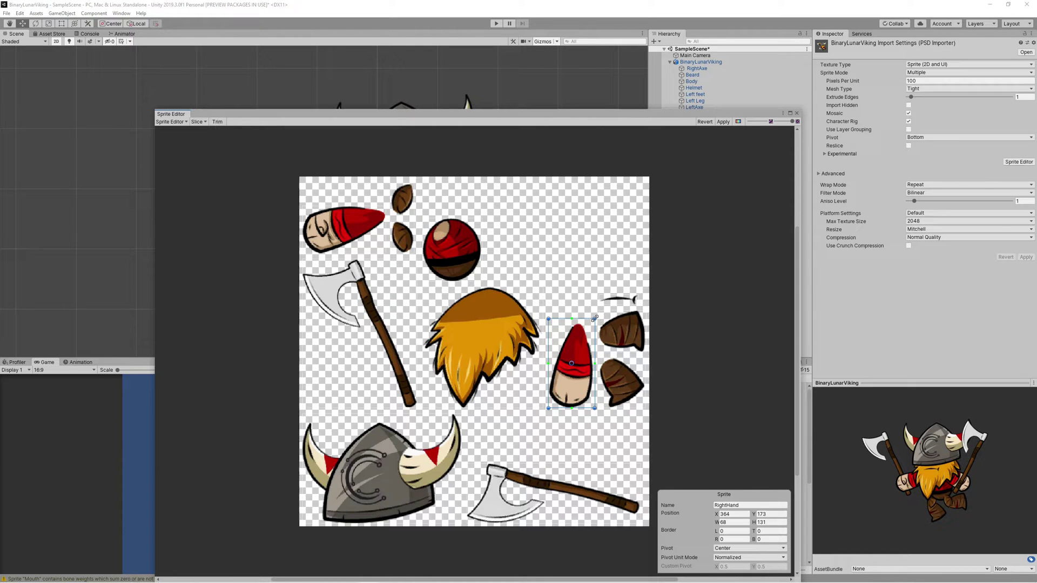
{"action": "left_click", "coordinate": [723, 122]}
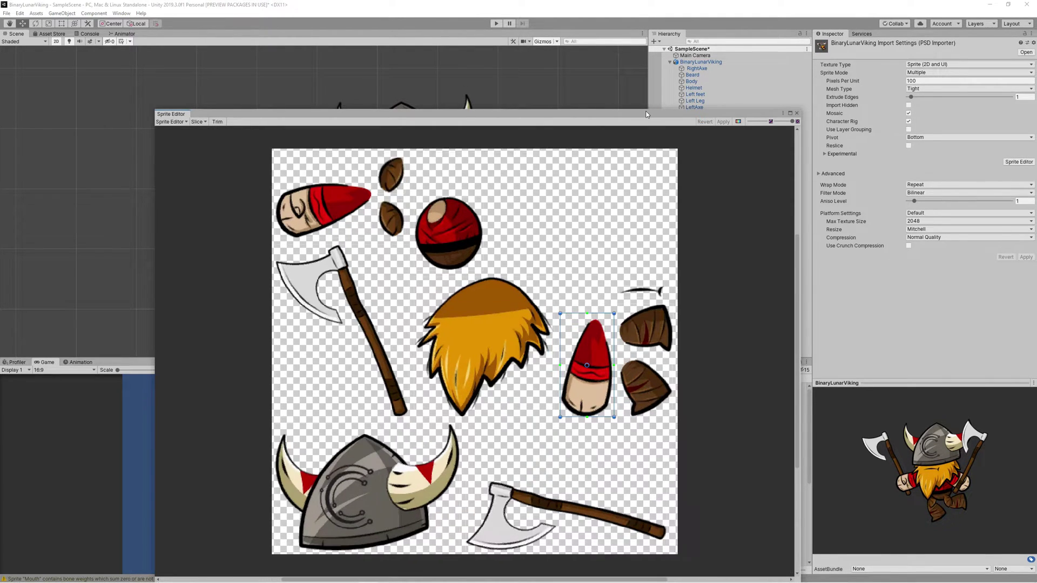
{"action": "left_click_drag", "start_coordinate": [585, 117], "coordinate": [707, 103]}
Switch to the Skinning Editor, select Create Bone, and show the Sprite visibility list.
{"action": "left_click", "coordinate": [321, 109]}
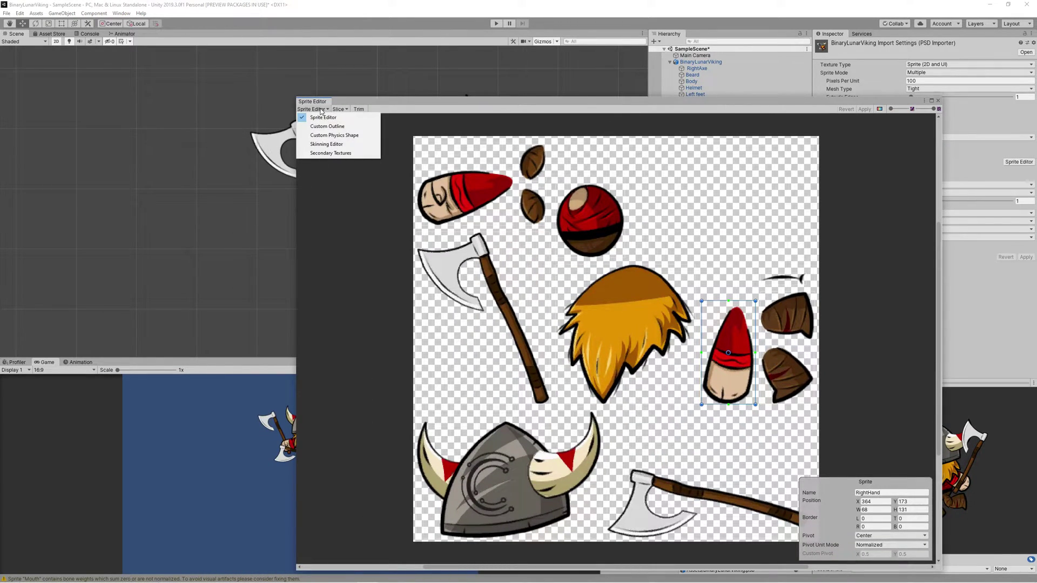
{"action": "left_click", "coordinate": [324, 151]}
{"action": "left_click_drag", "start_coordinate": [584, 101], "coordinate": [451, 67]}
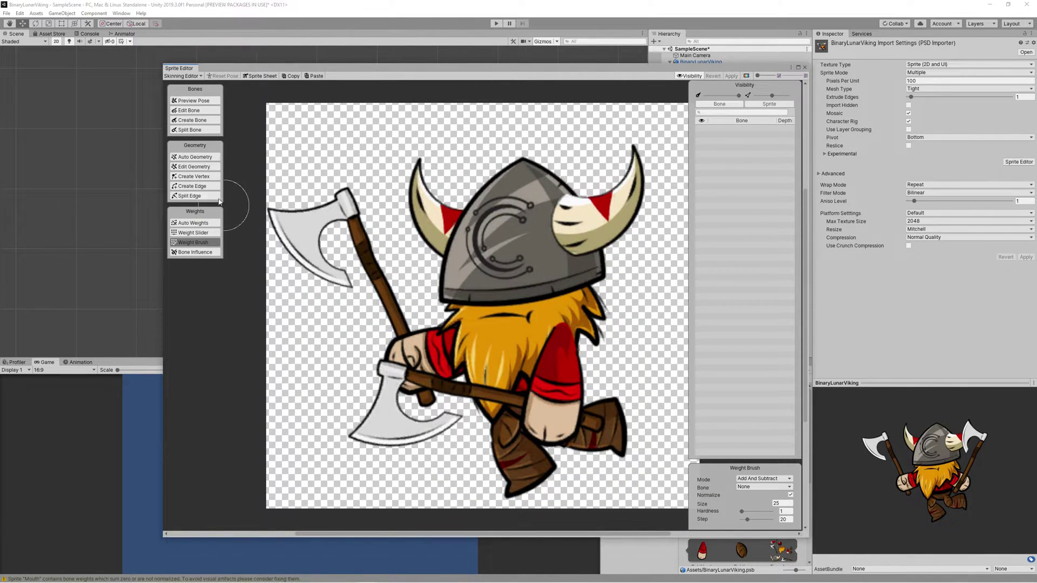
{"action": "left_click", "coordinate": [193, 120]}
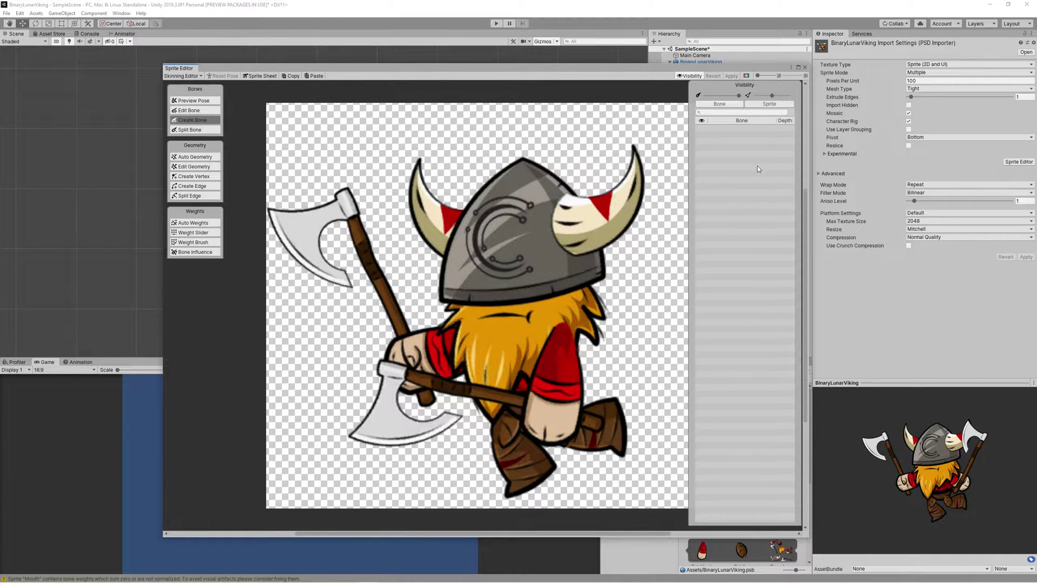
{"action": "left_click", "coordinate": [767, 104]}
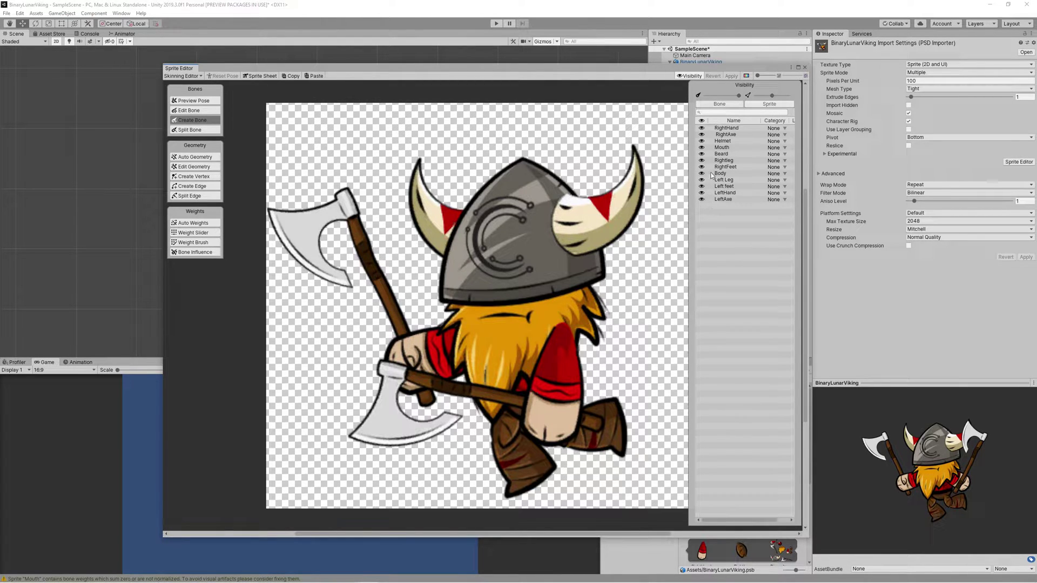
Hide RightAxe and RightHand, then draw a hip-to-torso bone named Body.
{"action": "left_click", "coordinate": [702, 134]}
{"action": "left_click", "coordinate": [701, 128]}
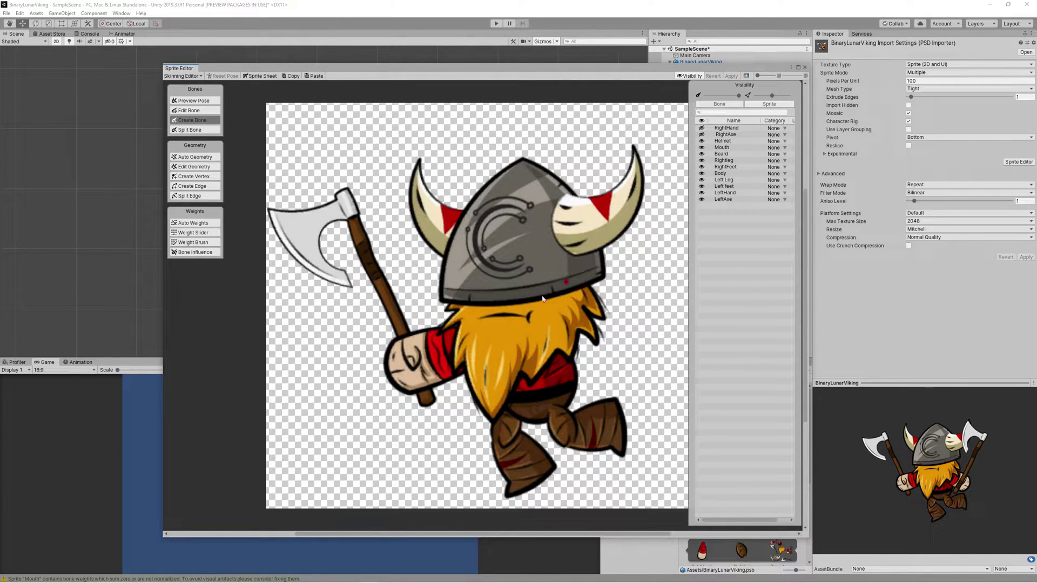
{"action": "left_click", "coordinate": [536, 409]}
{"action": "left_click", "coordinate": [529, 344]}
{"action": "right_click", "coordinate": [542, 339]}
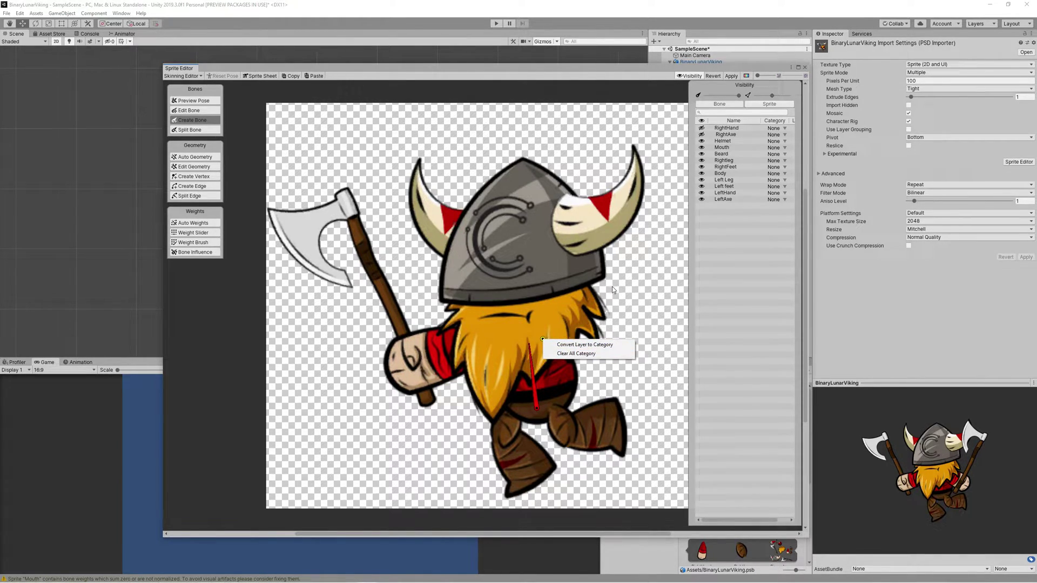
{"action": "left_click", "coordinate": [589, 314]}
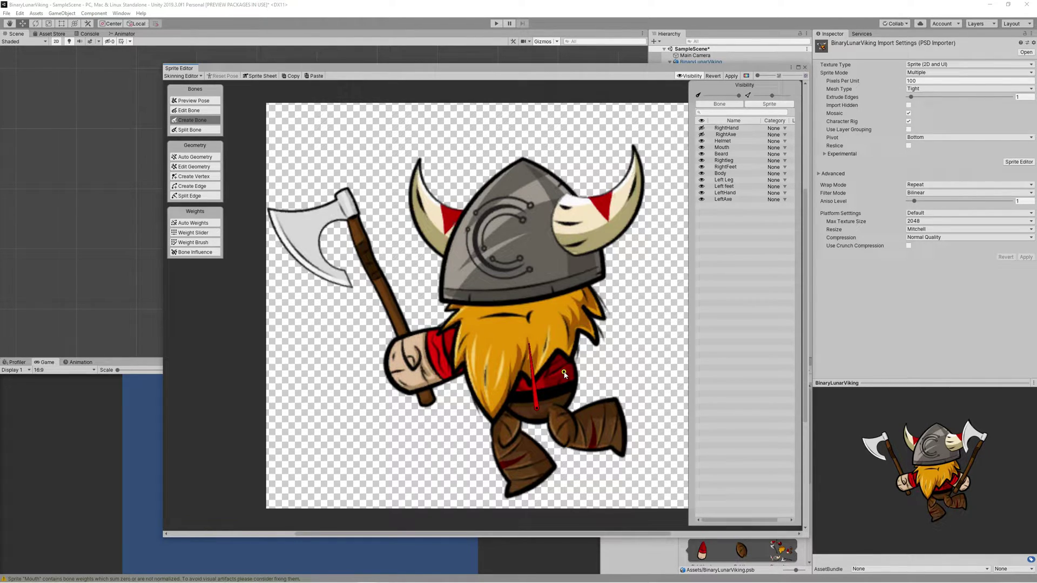
{"action": "left_click", "coordinate": [535, 390]}
{"action": "left_click", "coordinate": [772, 514]}
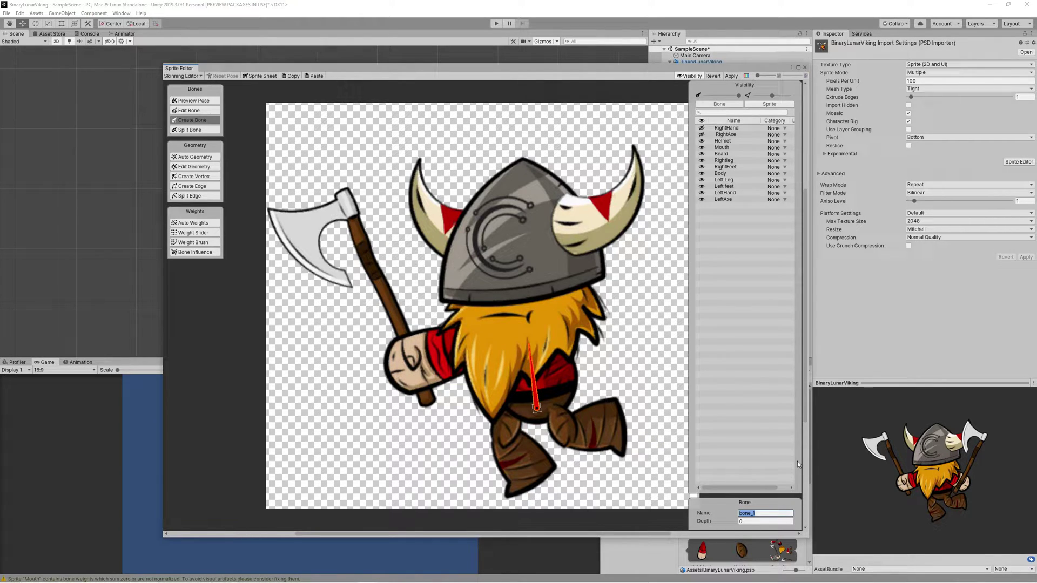
{"action": "type", "text": "Body"}
Add a right leg bone chain named rightLeg and rightFeet.
{"action": "left_click", "coordinate": [555, 409]}
{"action": "left_click", "coordinate": [619, 427]}
{"action": "right_click", "coordinate": [638, 409]}
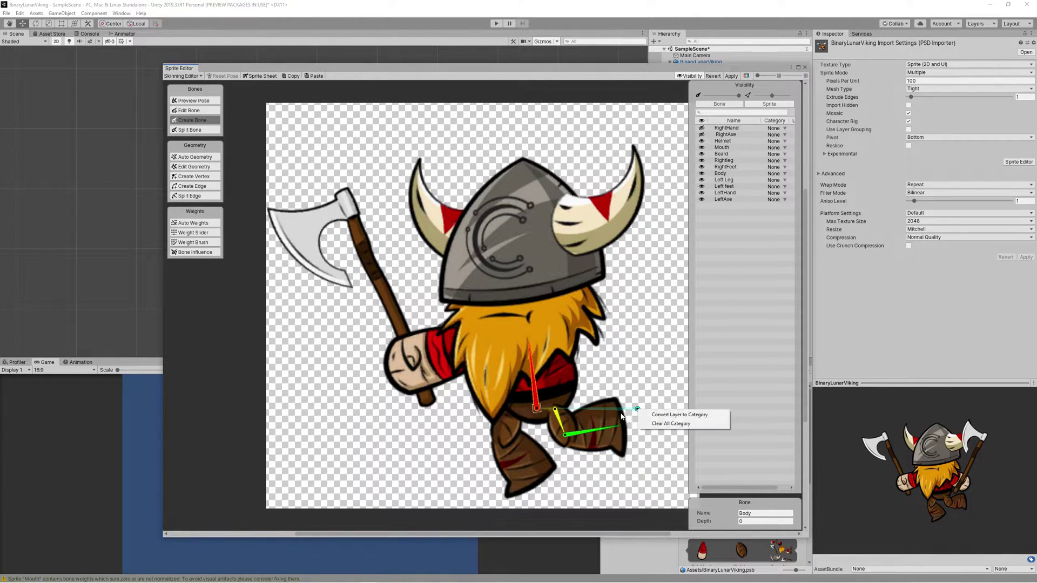
{"action": "left_click", "coordinate": [559, 426]}
{"action": "left_click", "coordinate": [558, 418]}
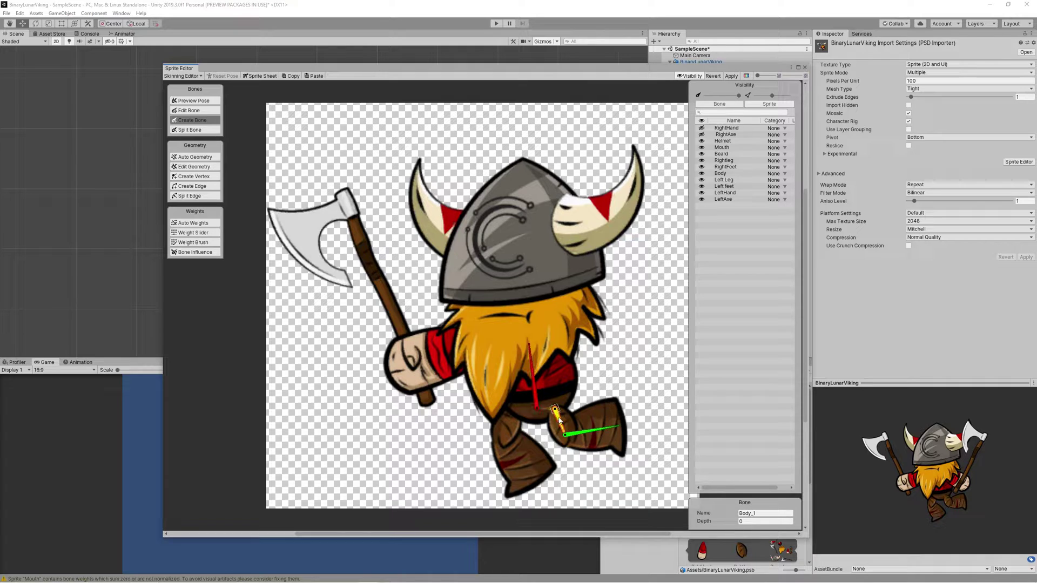
{"action": "left_click", "coordinate": [752, 513]}
{"action": "type", "text": "rightLeg"}
{"action": "left_click", "coordinate": [575, 433]}
{"action": "type", "text": "rightFeet"}
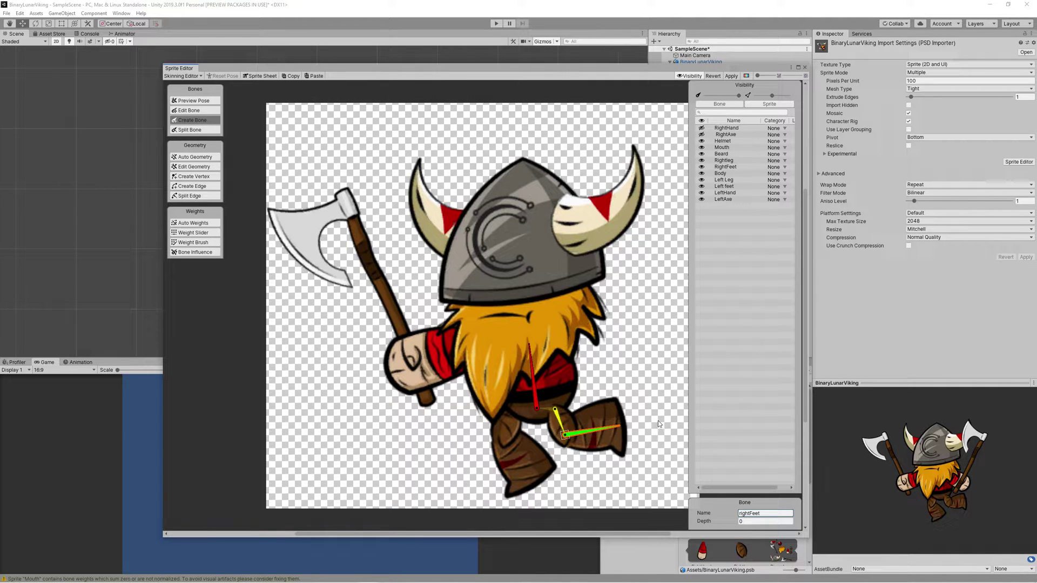
Add a left leg bone chain named leftLeg and leftFeet, then hide the Beard sprite.
{"action": "left_click", "coordinate": [532, 385]}
{"action": "left_click", "coordinate": [510, 420]}
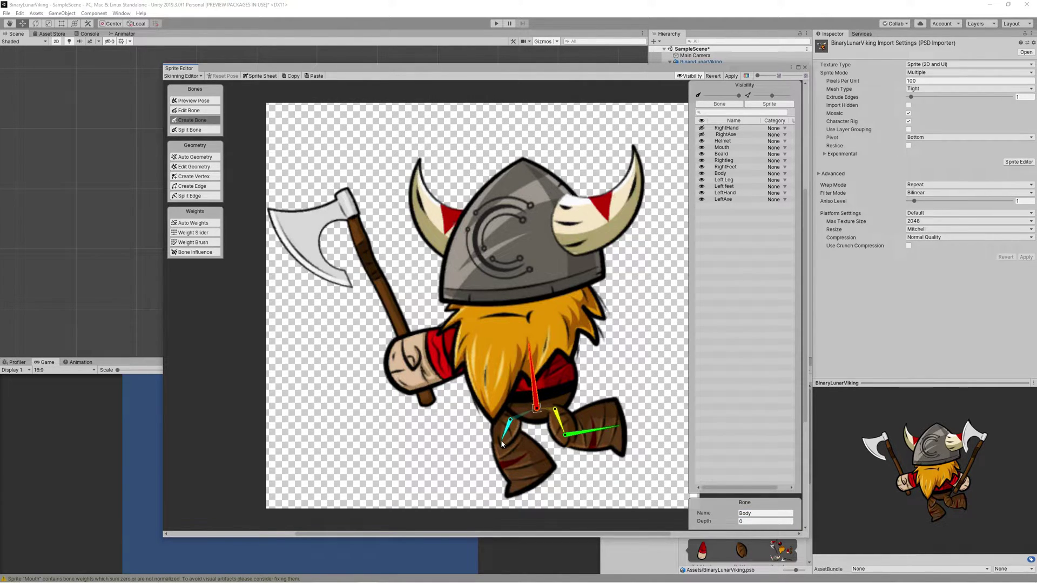
{"action": "left_click", "coordinate": [530, 477]}
{"action": "right_click", "coordinate": [538, 478]}
{"action": "left_click", "coordinate": [506, 427]}
{"action": "left_click", "coordinate": [751, 513]}
{"action": "type", "text": "leftLeg"}
{"action": "left_click", "coordinate": [511, 458]}
{"action": "double_click", "coordinate": [780, 512]}
{"action": "type", "text": "leftFeet"}
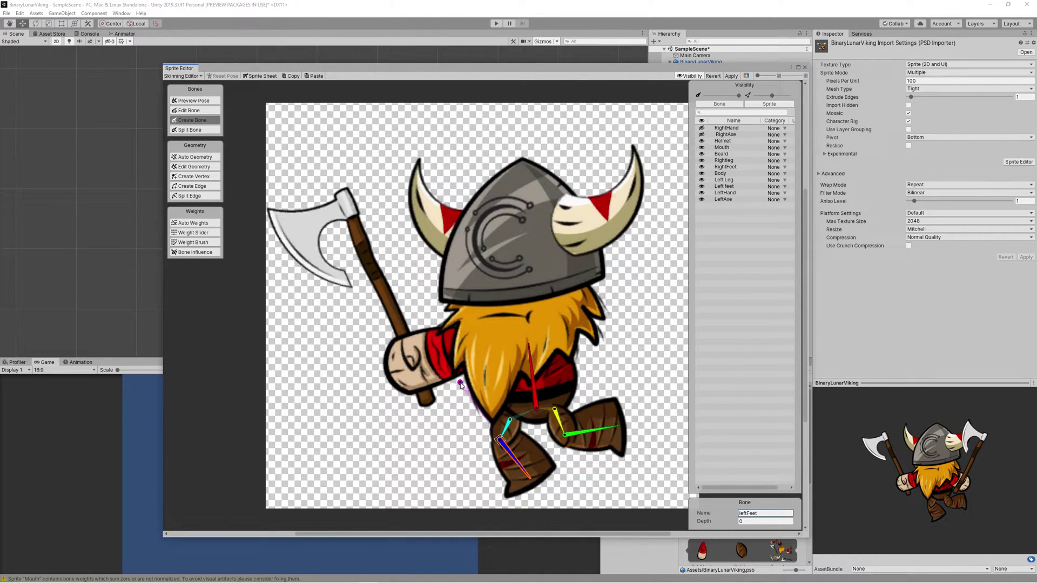
{"action": "left_click", "coordinate": [701, 154]}
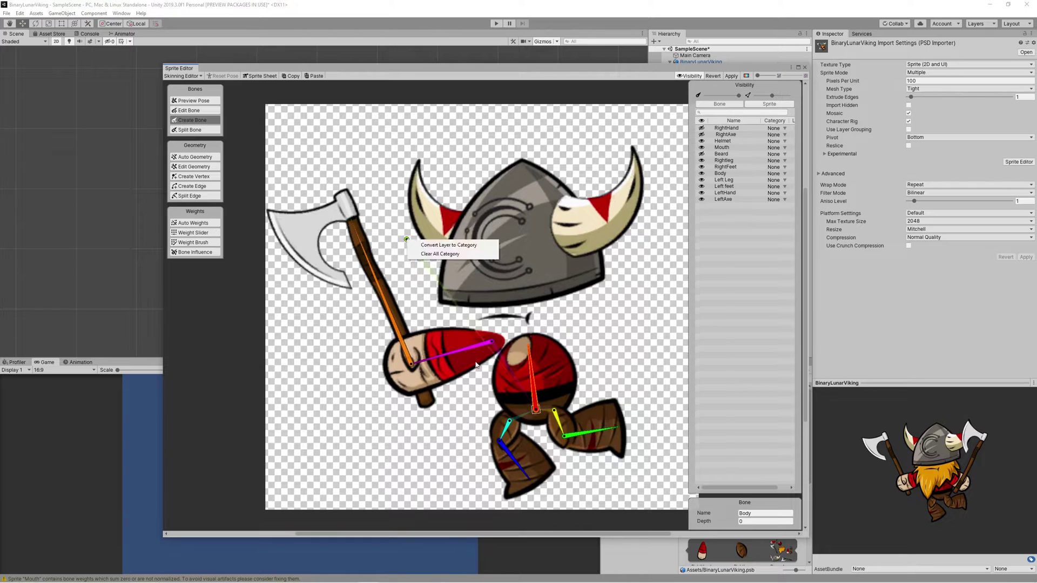
Name the leftHand bone, finish the axe bone, and add a BeardMiddle bone.
{"action": "type", "text": "leftHand"}
{"action": "key", "text": "Return"}
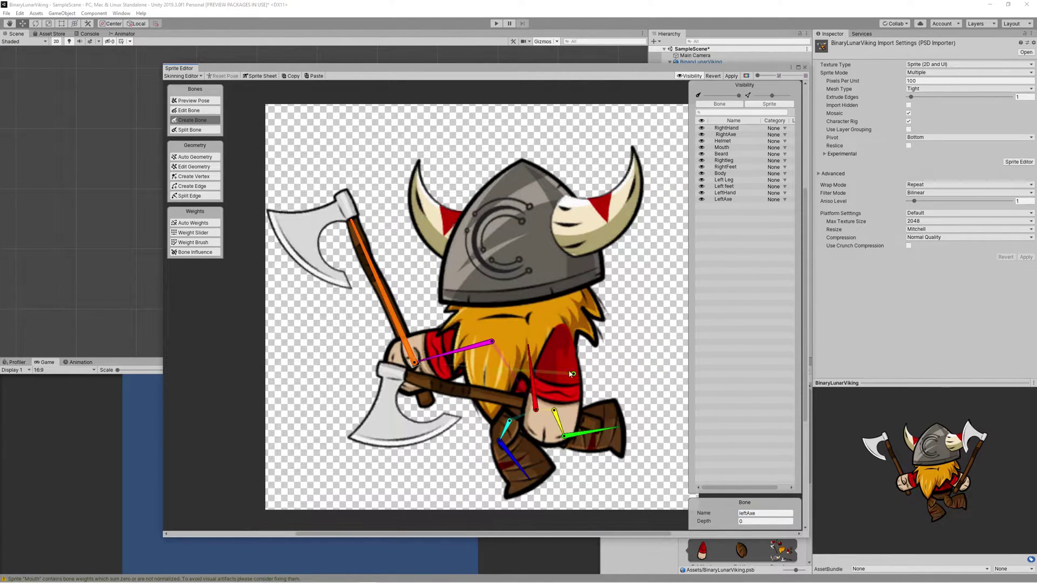
{"action": "left_click", "coordinate": [404, 375]}
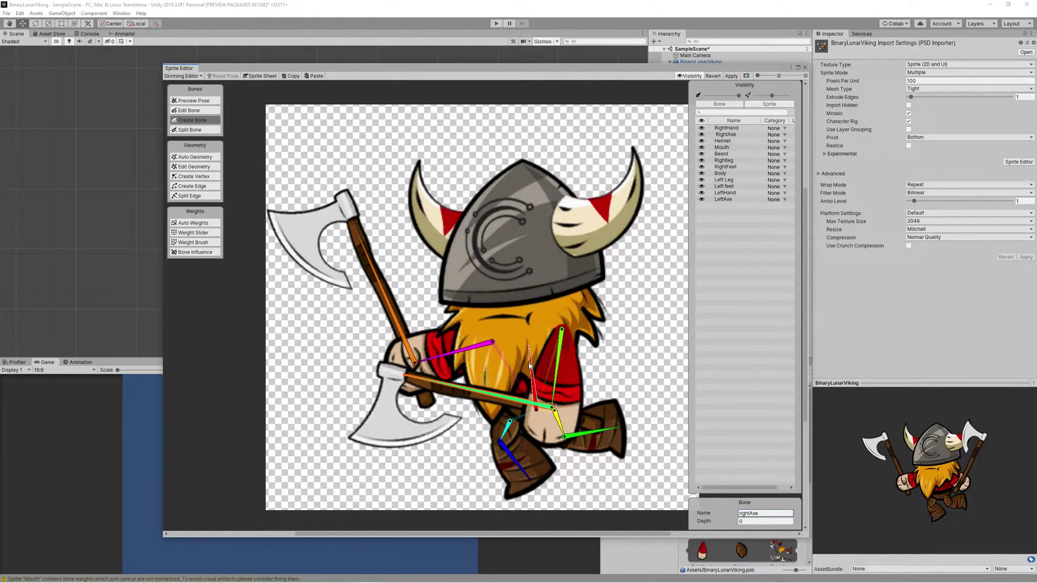
{"action": "left_click", "coordinate": [533, 393]}
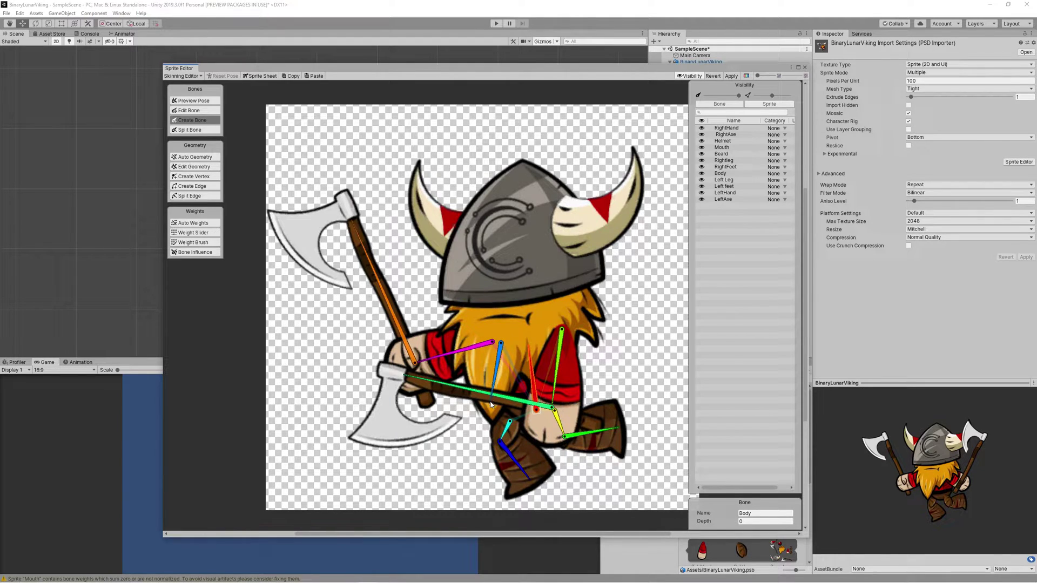
{"action": "left_click", "coordinate": [490, 402]}
{"action": "right_click", "coordinate": [491, 402]}
{"action": "left_click", "coordinate": [495, 371]}
{"action": "left_click", "coordinate": [772, 513]}
{"action": "type", "text": "BeardMiddle"}
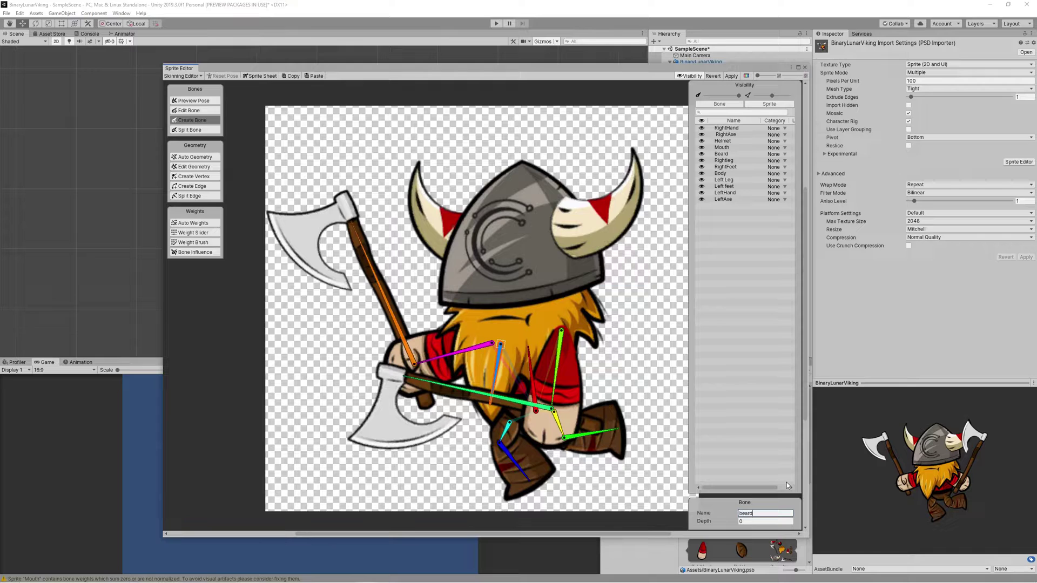
Add two more beard bones named beardRight and BeardLeft.
{"action": "left_click", "coordinate": [568, 317]}
{"action": "left_click", "coordinate": [590, 336]}
{"action": "right_click_drag", "start_coordinate": [573, 334], "coordinate": [636, 250]}
{"action": "left_click", "coordinate": [617, 237]}
{"action": "left_click", "coordinate": [515, 238]}
{"action": "left_click", "coordinate": [494, 251]}
{"action": "right_click", "coordinate": [493, 251]}
{"action": "left_click", "coordinate": [624, 243]}
{"action": "left_click", "coordinate": [766, 513]}
{"action": "type", "text": "Be"}
{"action": "key", "text": "BackSpace"}
{"action": "key", "text": "BackSpace"}
{"action": "key", "text": "BackSpace"}
{"action": "key", "text": "BackSpace"}
{"action": "key", "text": "BackSpace"}
{"action": "type", "text": "beardRight"}
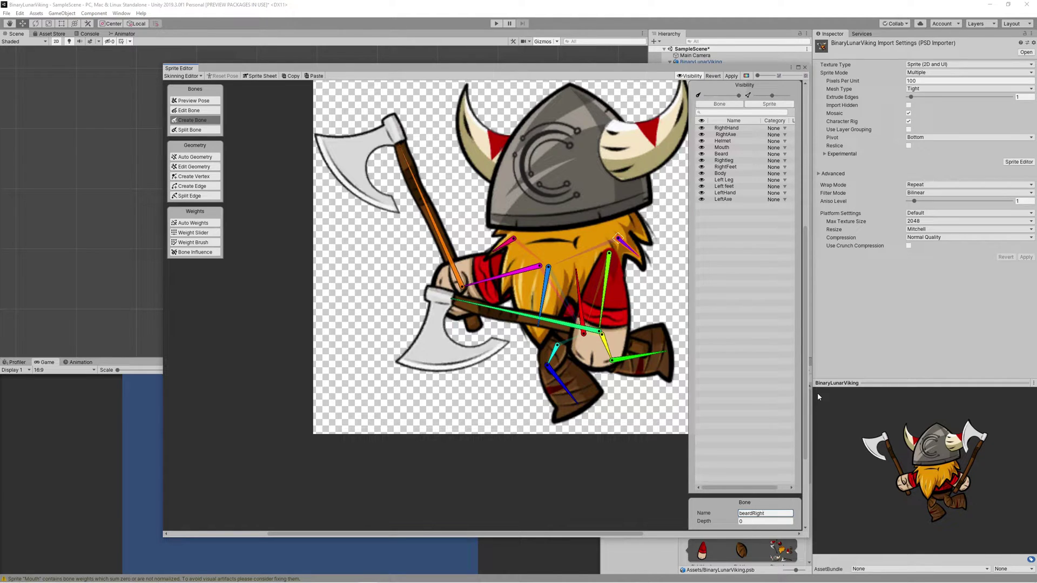
{"action": "left_click", "coordinate": [506, 244]}
{"action": "type", "text": "BeardLeft"}
Draw a bone from the helmet base up into the helmet and name it Helmet.
{"action": "left_click", "coordinate": [579, 305]}
{"action": "left_click", "coordinate": [557, 213]}
{"action": "left_click", "coordinate": [560, 124]}
{"action": "right_click", "coordinate": [582, 200]}
{"action": "middle_click_drag", "start_coordinate": [582, 199], "coordinate": [557, 195]}
{"action": "left_click", "coordinate": [533, 186]}
{"action": "left_click", "coordinate": [765, 513]}
{"action": "type", "text": "Helmet"}
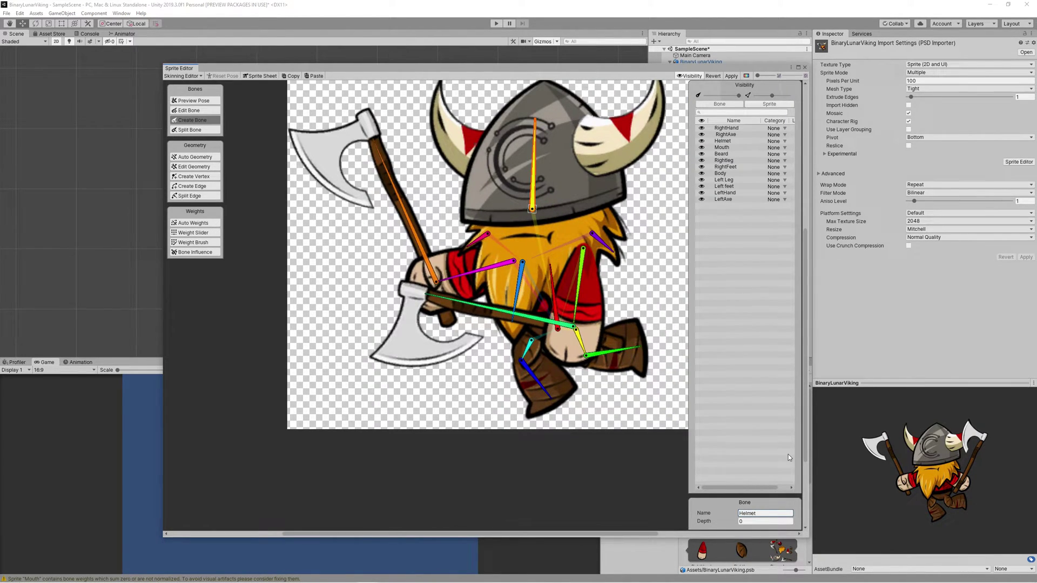
Auto-generate meshes and weights for all visible sprites, test-rotate bones, then undo the pose.
{"action": "left_click", "coordinate": [195, 158]}
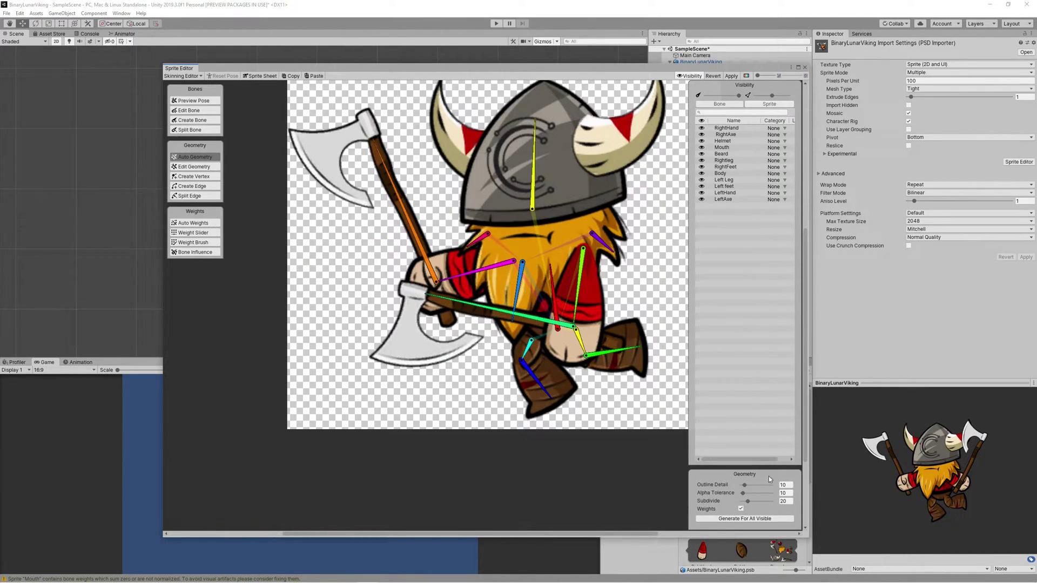
{"action": "left_click", "coordinate": [766, 520]}
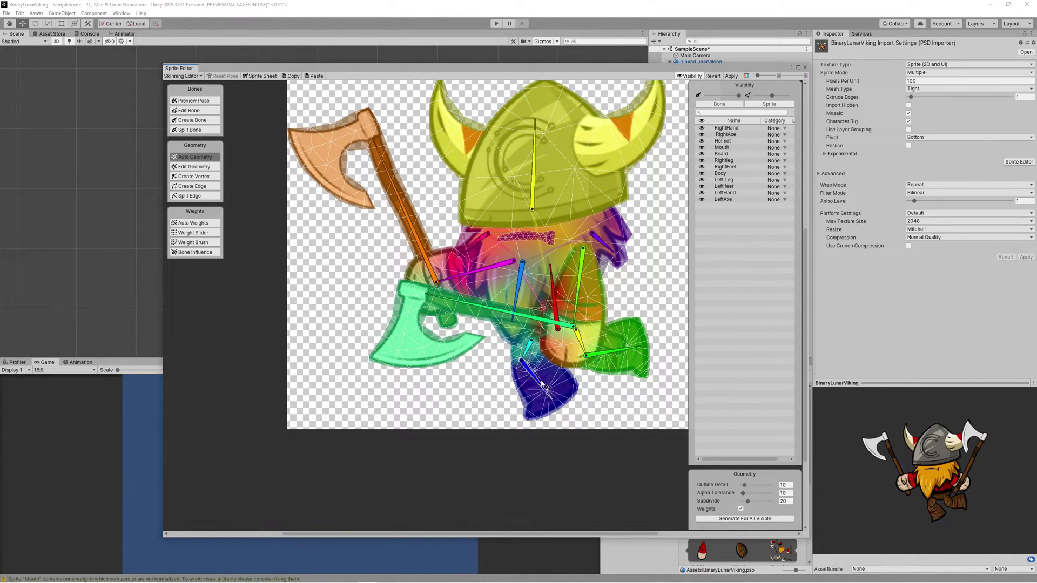
{"action": "left_click_drag", "start_coordinate": [518, 280], "coordinate": [556, 296]}
{"action": "key", "text": "ctrl+z"}
{"action": "key", "text": "ctrl+z"}
{"action": "mouse_move", "coordinate": [615, 354]}
{"action": "left_mouse_down"}
{"action": "mouse_move", "coordinate": [617, 345]}
{"action": "mouse_move", "coordinate": [621, 352]}
{"action": "left_mouse_up"}
{"action": "left_click_drag", "start_coordinate": [499, 310], "coordinate": [477, 338]}
{"action": "key", "text": "ctrl+z"}
{"action": "left_click", "coordinate": [206, 252]}
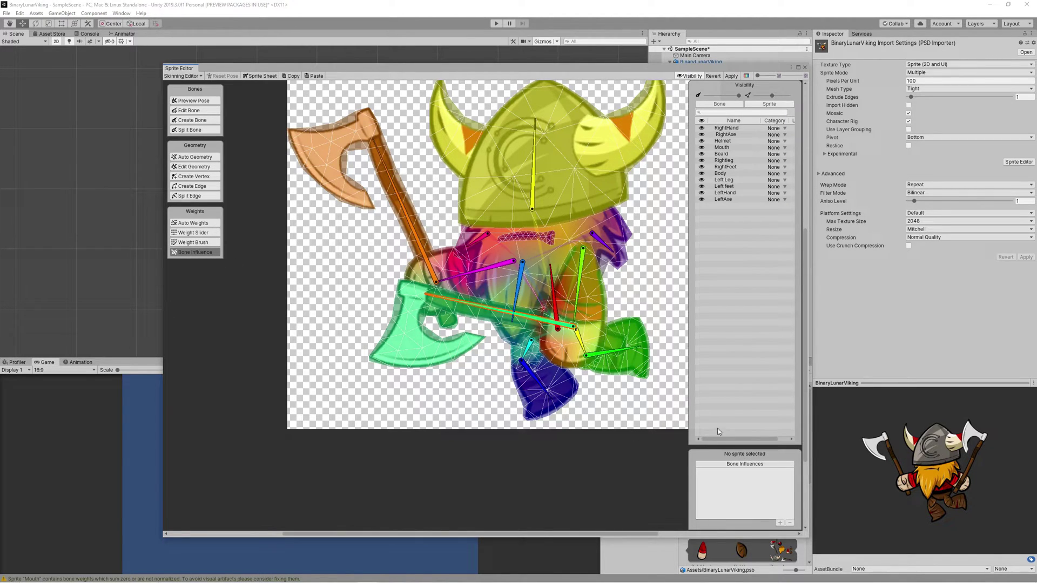
Remove beardMiddle, Body, rightLeg and rightFeet from RightAxe's influences and test-swing the axe.
{"action": "left_click", "coordinate": [411, 338]}
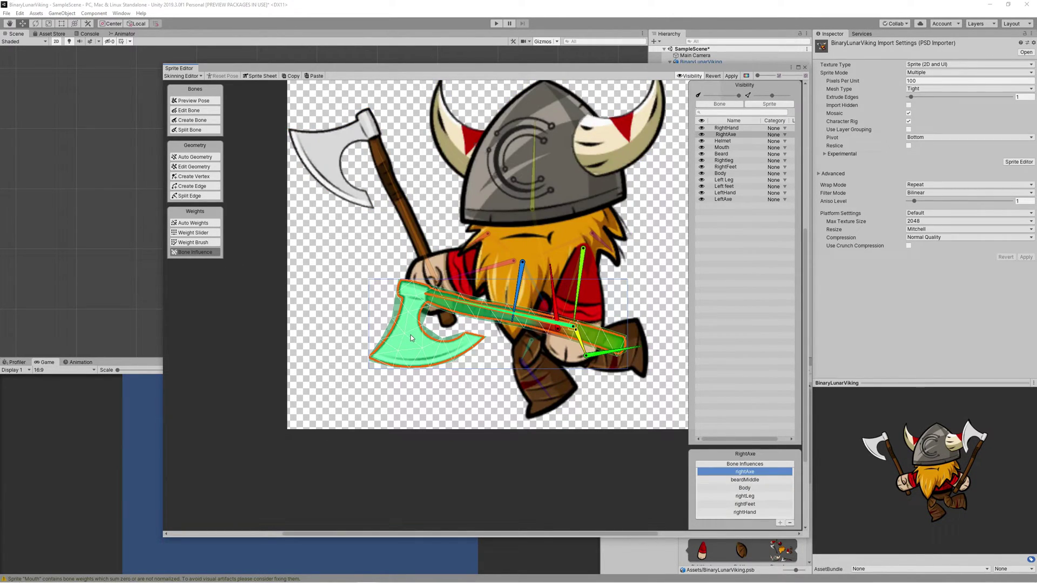
{"action": "left_click", "coordinate": [754, 480]}
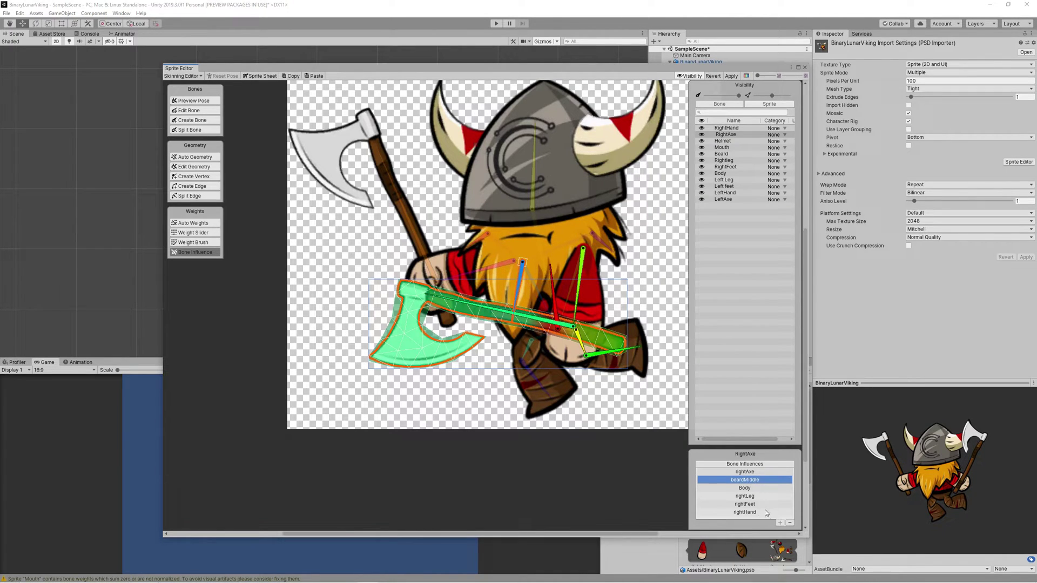
{"action": "left_click", "coordinate": [790, 523]}
{"action": "left_click", "coordinate": [757, 481]}
{"action": "left_click", "coordinate": [789, 523]}
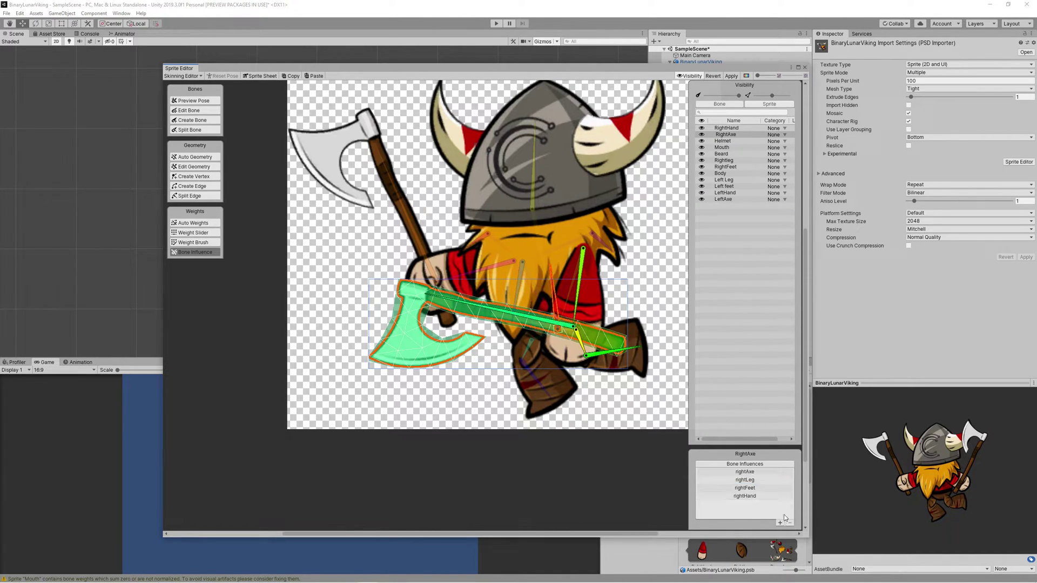
{"action": "left_click", "coordinate": [756, 481]}
{"action": "left_click", "coordinate": [789, 523]}
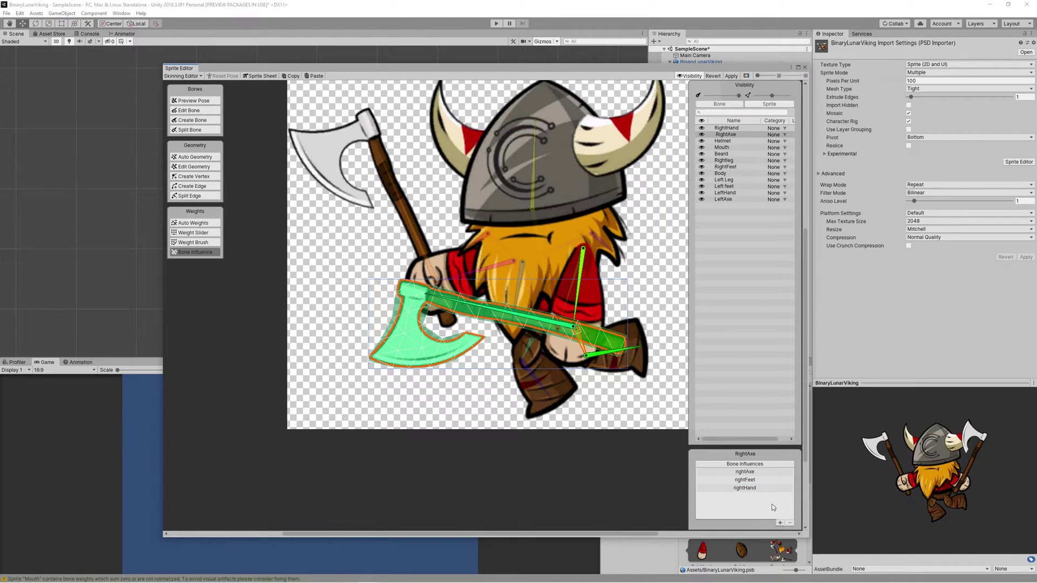
{"action": "left_click", "coordinate": [747, 480]}
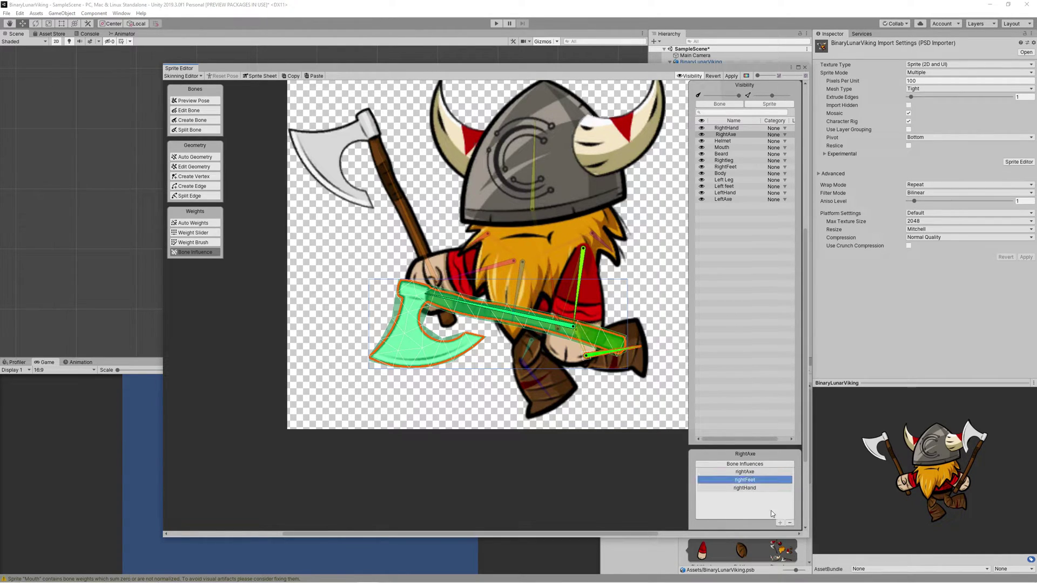
{"action": "left_click", "coordinate": [789, 523]}
{"action": "left_click_drag", "start_coordinate": [393, 280], "coordinate": [458, 381]}
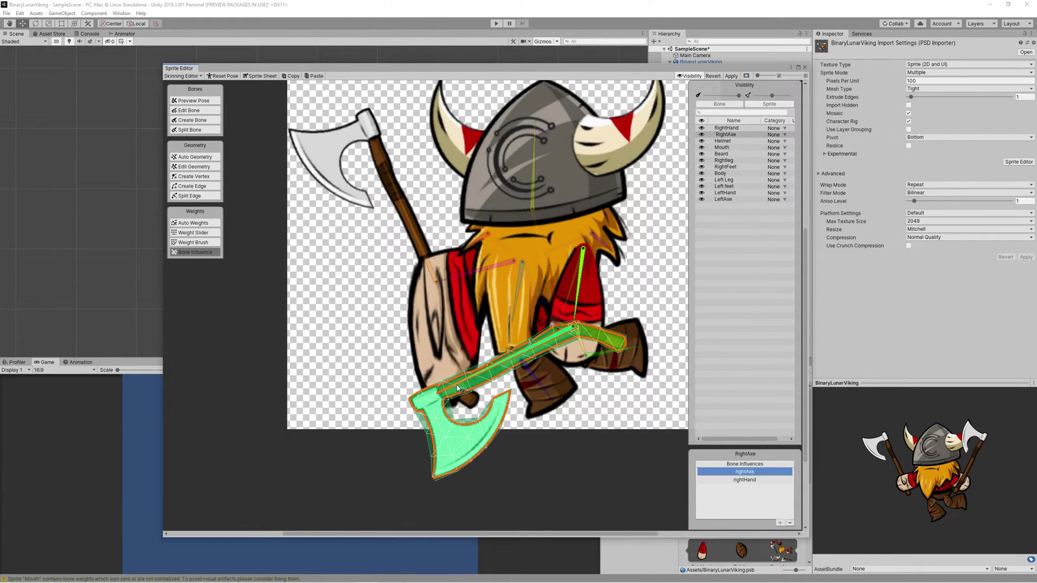
{"action": "key", "text": "ctrl+z"}
Remove the rightHand influence from RightAxe and retest the axe swing.
{"action": "left_click", "coordinate": [753, 480]}
{"action": "left_click", "coordinate": [789, 522]}
{"action": "left_click_drag", "start_coordinate": [478, 313], "coordinate": [509, 355]}
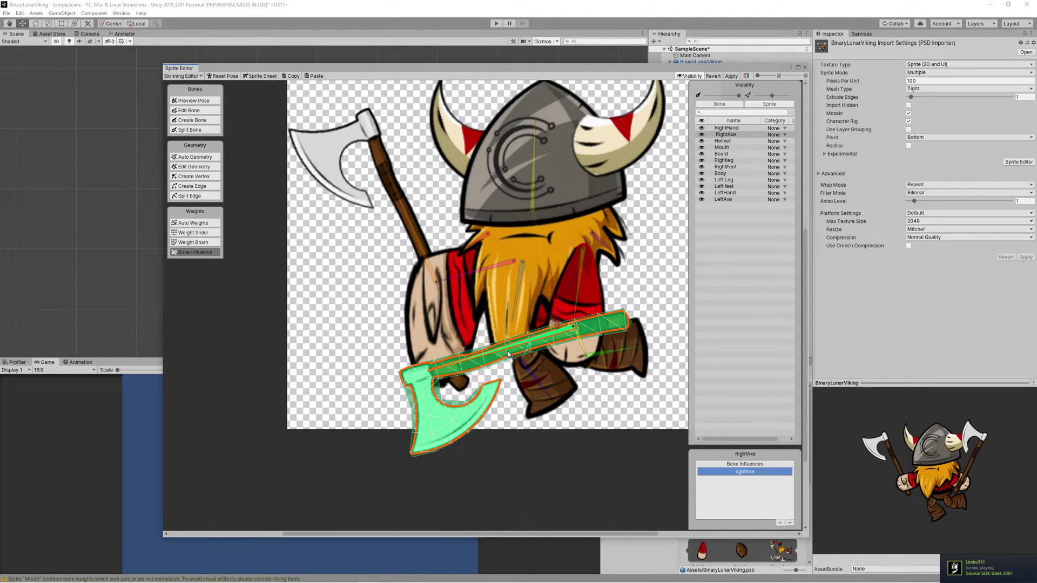
{"action": "key", "text": "ctrl+z"}
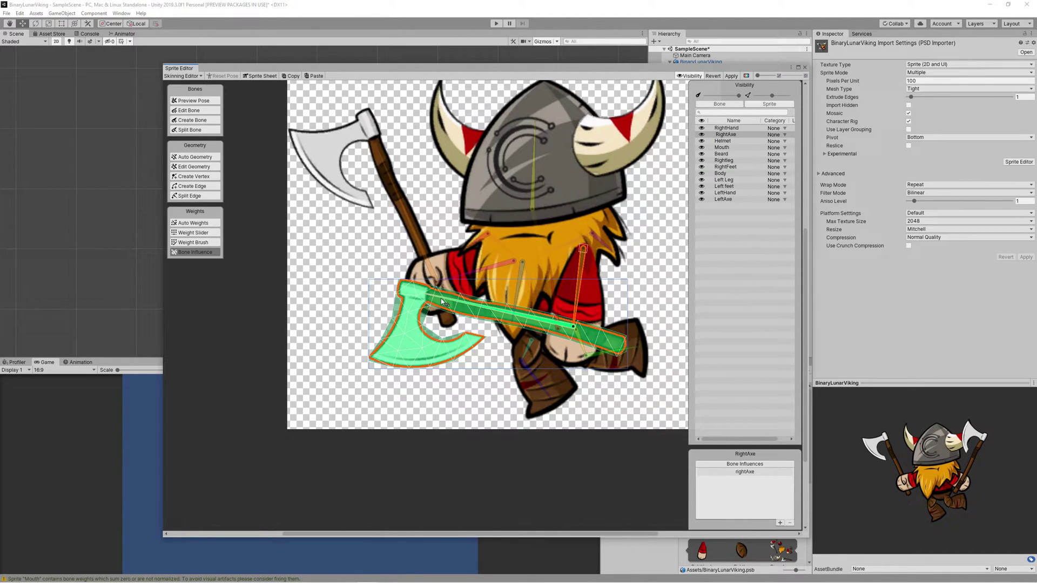
Remove extra bone influences from the right hand sprite and test it by rotating the axe and arm.
{"action": "left_click", "coordinate": [565, 351]}
{"action": "double_click", "coordinate": [598, 325]}
{"action": "left_click", "coordinate": [755, 488]}
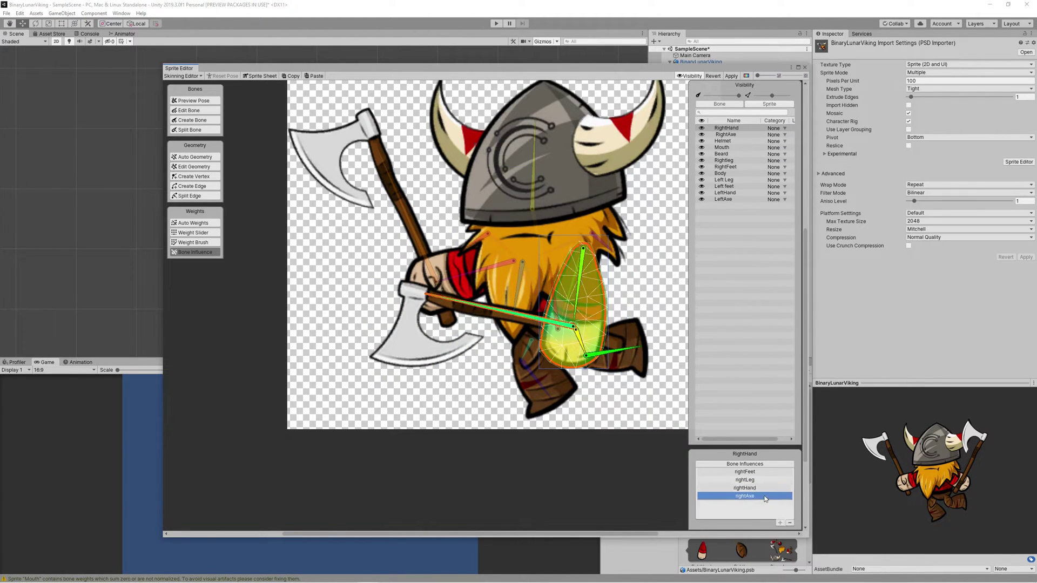
{"action": "left_click", "coordinate": [790, 523]}
{"action": "left_click", "coordinate": [764, 480]}
{"action": "left_click", "coordinate": [789, 523]}
{"action": "left_click_drag", "start_coordinate": [524, 322], "coordinate": [524, 328]}
{"action": "left_click_drag", "start_coordinate": [578, 288], "coordinate": [600, 291]}
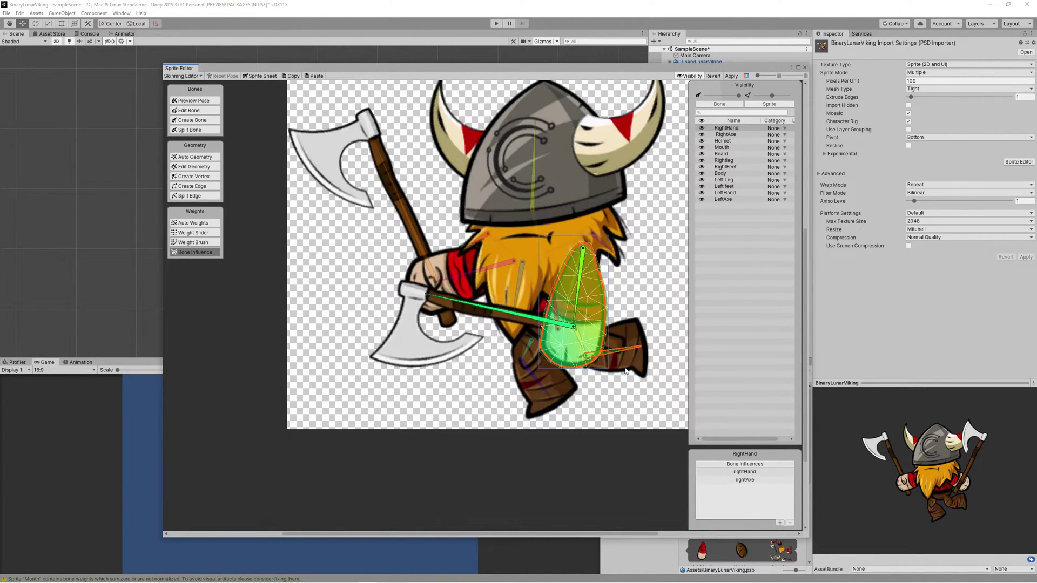
Strip the extra bone influences from the beard sprite.
{"action": "double_click", "coordinate": [518, 287]}
{"action": "left_click", "coordinate": [764, 480]}
{"action": "left_click", "coordinate": [789, 523]}
{"action": "left_click", "coordinate": [759, 480]}
{"action": "left_click", "coordinate": [790, 523]}
{"action": "left_click", "coordinate": [759, 480]}
{"action": "left_click", "coordinate": [789, 523]}
{"action": "left_click", "coordinate": [763, 505]}
{"action": "left_click", "coordinate": [790, 523]}
Hide the right hand and axe, test the right foot, and remove its rightLeg influence.
{"action": "left_click", "coordinate": [761, 488]}
{"action": "left_click", "coordinate": [789, 523]}
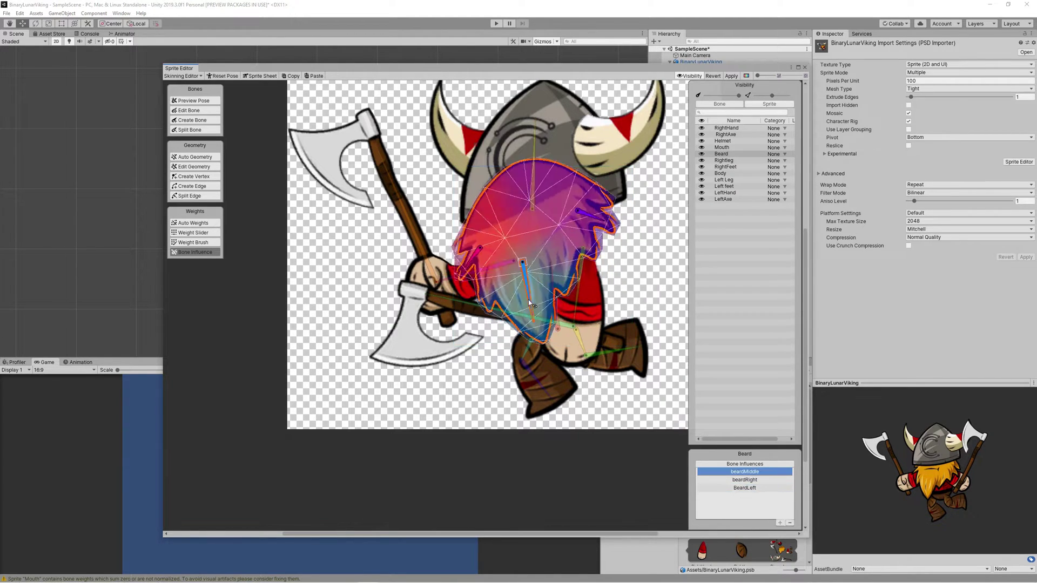
{"action": "double_click", "coordinate": [621, 350]}
{"action": "left_click", "coordinate": [701, 128]}
{"action": "left_click", "coordinate": [702, 134]}
{"action": "left_click_drag", "start_coordinate": [625, 351], "coordinate": [627, 377]}
{"action": "key", "text": "ctrl+z"}
{"action": "left_click", "coordinate": [762, 480]}
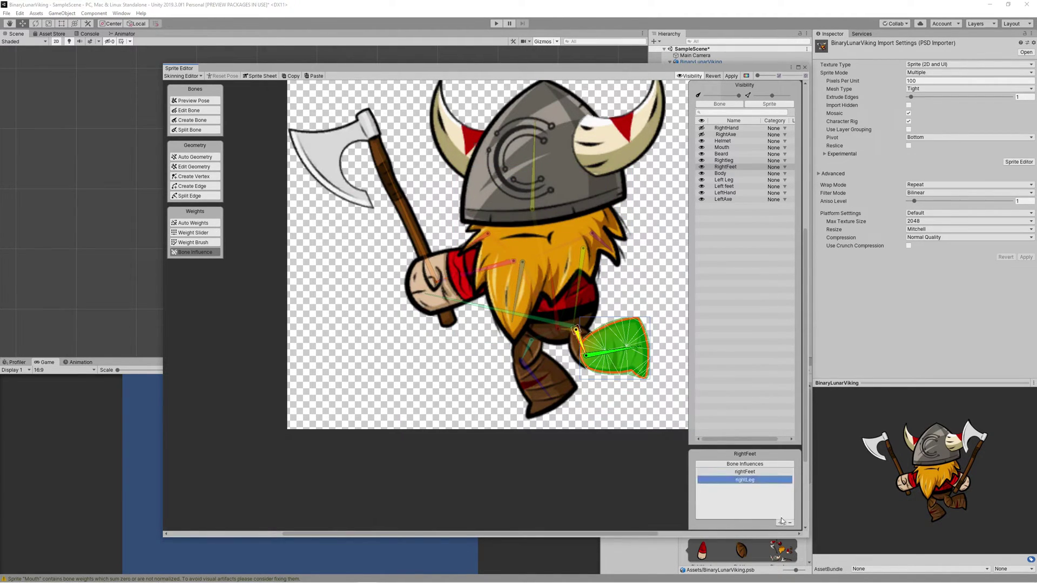
{"action": "left_click", "coordinate": [789, 523]}
Check the bone influences on the body, right leg and left leg sprites.
{"action": "double_click", "coordinate": [583, 337]}
{"action": "double_click", "coordinate": [583, 339]}
{"action": "left_click", "coordinate": [760, 474]}
{"action": "left_click", "coordinate": [582, 337]}
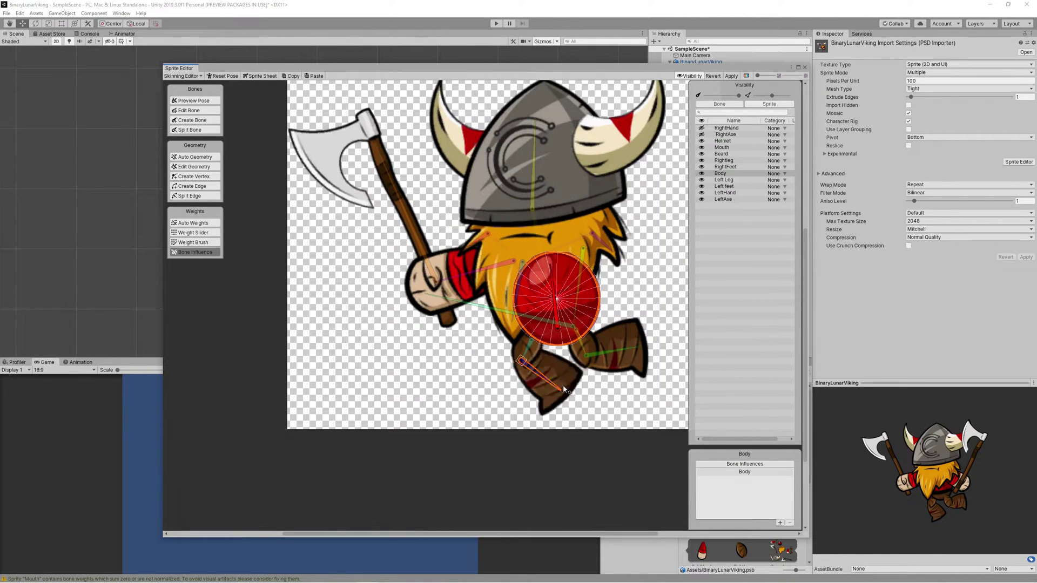
{"action": "left_click", "coordinate": [527, 350]}
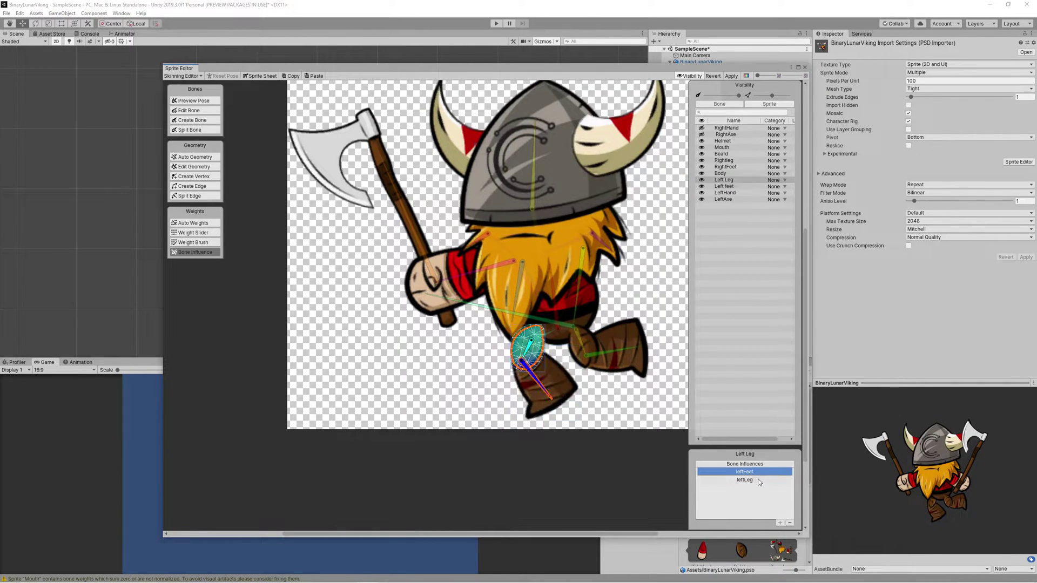
{"action": "left_click", "coordinate": [790, 523]}
{"action": "double_click", "coordinate": [627, 400]}
Test the left axe pose and remove its leftHand influence.
{"action": "double_click", "coordinate": [578, 302]}
{"action": "double_click", "coordinate": [464, 357]}
{"action": "left_click_drag", "start_coordinate": [404, 213], "coordinate": [359, 263]}
{"action": "key", "text": "ctrl+z"}
{"action": "double_click", "coordinate": [402, 211]}
{"action": "left_click", "coordinate": [744, 480]}
{"action": "left_click", "coordinate": [790, 523]}
{"action": "left_click", "coordinate": [745, 471]}
Remove the BeardLeft, beardMiddle and leftAxe influences from the left hand sprite.
{"action": "left_click", "coordinate": [790, 522]}
{"action": "left_click_drag", "start_coordinate": [404, 212], "coordinate": [360, 256]}
{"action": "key", "text": "ctrl+z"}
{"action": "double_click", "coordinate": [467, 271]}
{"action": "left_click", "coordinate": [744, 496]}
{"action": "left_click", "coordinate": [789, 523]}
{"action": "left_click", "coordinate": [745, 488]}
Restore leftAxe on the left hand, drop rightAxe, and test the arm and axe pose.
{"action": "left_click", "coordinate": [789, 522]}
{"action": "left_click", "coordinate": [744, 480]}
{"action": "left_click", "coordinate": [744, 489]}
{"action": "left_click", "coordinate": [789, 523]}
{"action": "double_click", "coordinate": [406, 215]}
{"action": "double_click", "coordinate": [456, 274]}
{"action": "key", "text": "ctrl+z"}
{"action": "key", "text": "ctrl+z"}
{"action": "key", "text": "ctrl+z"}
{"action": "key", "text": "ctrl+z"}
{"action": "left_click", "coordinate": [745, 480]}
{"action": "left_click", "coordinate": [789, 523]}
{"action": "key", "text": "ctrl+z"}
{"action": "left_click", "coordinate": [745, 472]}
{"action": "left_click", "coordinate": [789, 523]}
{"action": "left_click_drag", "start_coordinate": [461, 276], "coordinate": [452, 346]}
{"action": "key", "text": "ctrl+z"}
{"action": "key", "text": "ctrl+z"}
{"action": "key", "text": "ctrl+z"}
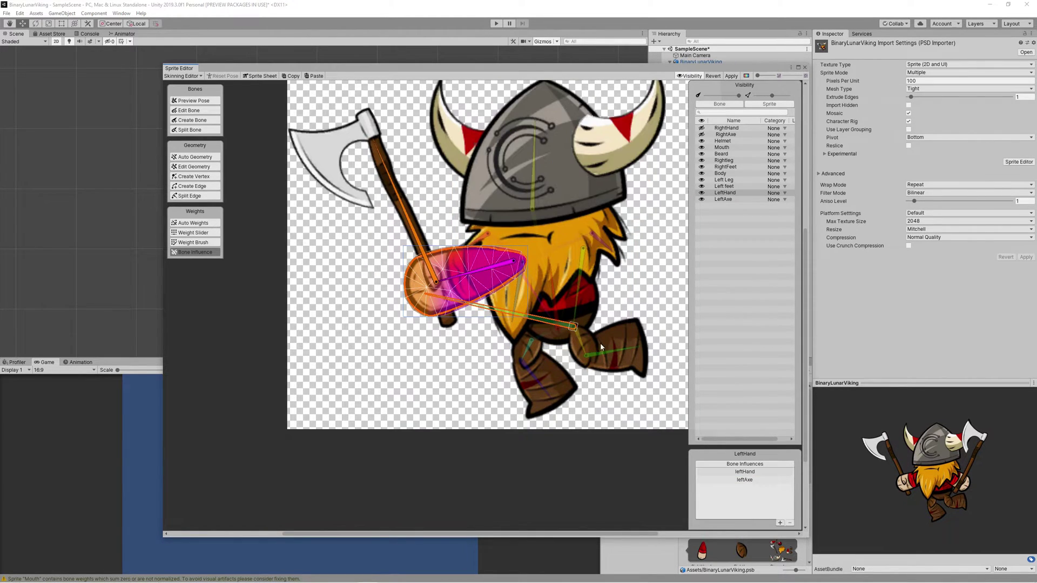
{"action": "key", "text": "ctrl+z"}
{"action": "key", "text": "ctrl+z"}
{"action": "key", "text": "ctrl+z"}
{"action": "key", "text": "ctrl+z"}
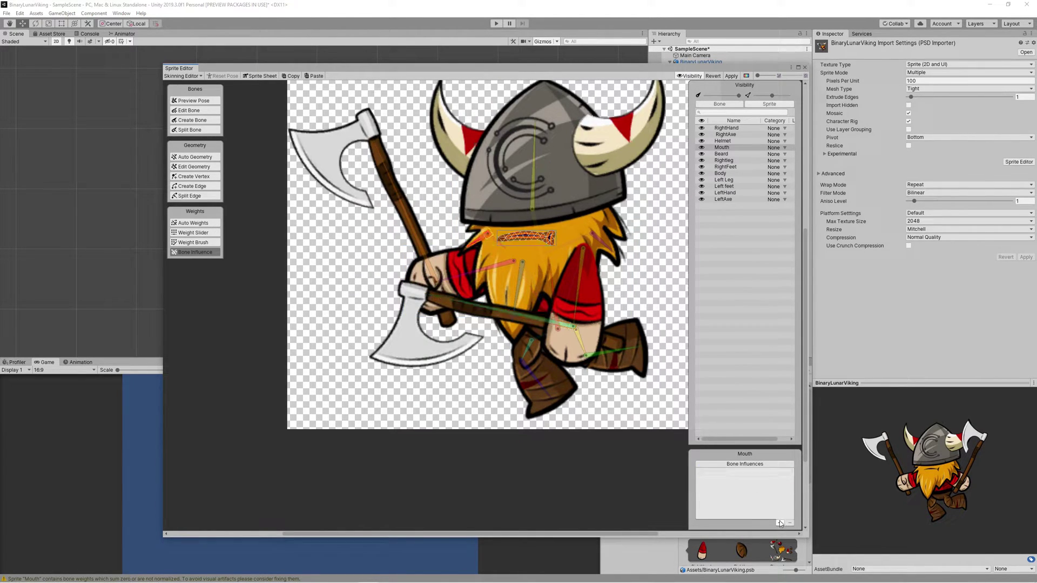
Paint rightHand bone weight onto the right hand mesh after testing the axe swing.
{"action": "key", "text": "shift+n"}
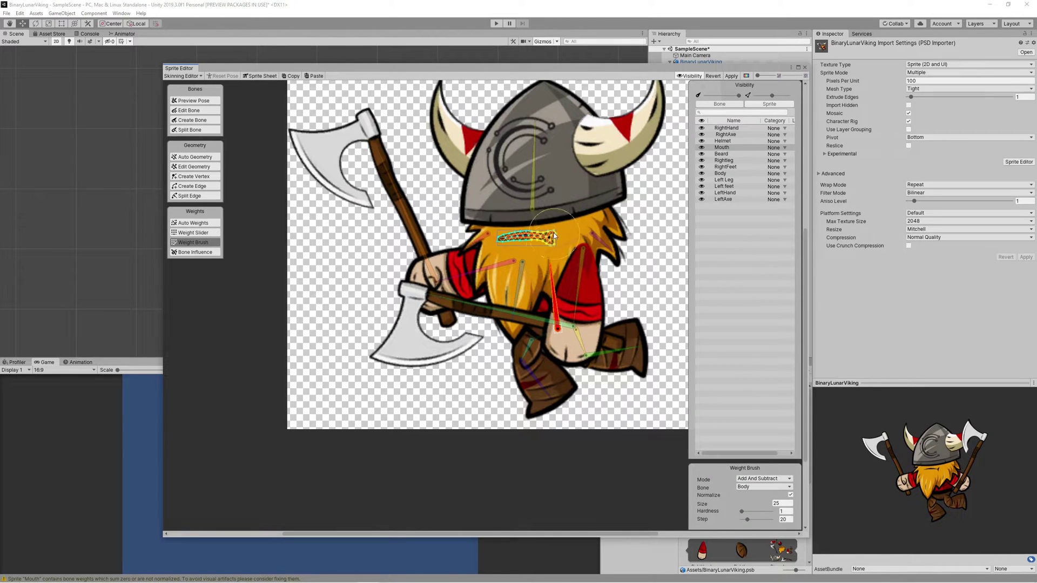
{"action": "double_click", "coordinate": [561, 271]}
{"action": "double_click", "coordinate": [563, 274]}
{"action": "mouse_move", "coordinate": [463, 300]}
{"action": "left_mouse_down"}
{"action": "mouse_move", "coordinate": [481, 393]}
{"action": "mouse_move", "coordinate": [462, 311]}
{"action": "left_mouse_up"}
{"action": "key", "text": "ctrl+z"}
{"action": "left_click", "coordinate": [581, 269]}
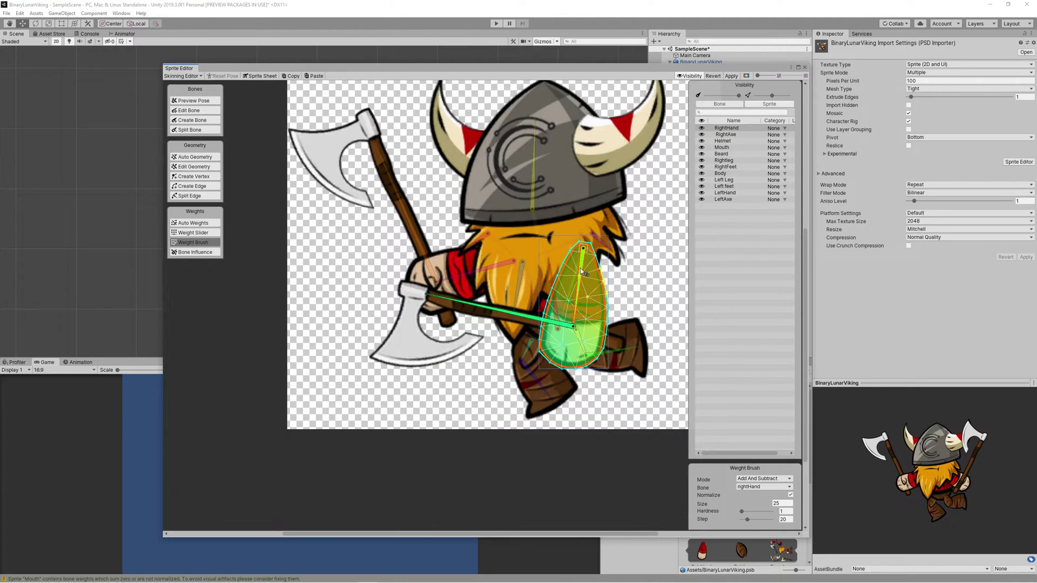
{"action": "mouse_move", "coordinate": [535, 318]}
{"action": "left_mouse_down"}
{"action": "mouse_move", "coordinate": [533, 341]}
{"action": "mouse_move", "coordinate": [532, 319]}
{"action": "left_mouse_up"}
{"action": "mouse_move", "coordinate": [426, 257]}
{"action": "left_mouse_down"}
{"action": "mouse_move", "coordinate": [443, 261]}
{"action": "mouse_move", "coordinate": [424, 256]}
{"action": "left_mouse_up"}
Select the beard sprite with the beardRight bone, then return to bone editing.
{"action": "double_click", "coordinate": [460, 259]}
{"action": "key", "text": "ctrl+z"}
{"action": "left_click", "coordinate": [574, 228]}
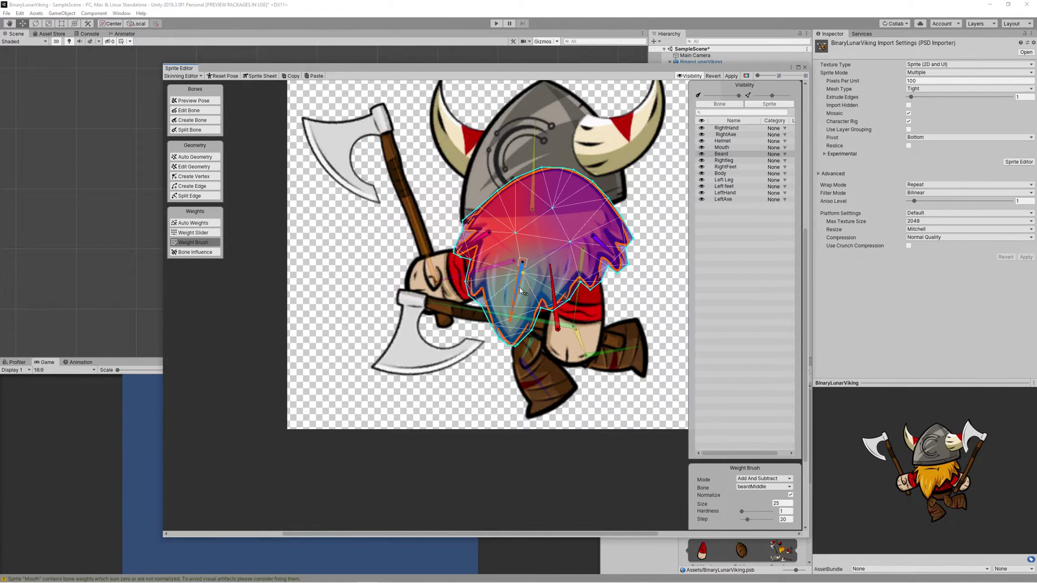
{"action": "left_click", "coordinate": [516, 315]}
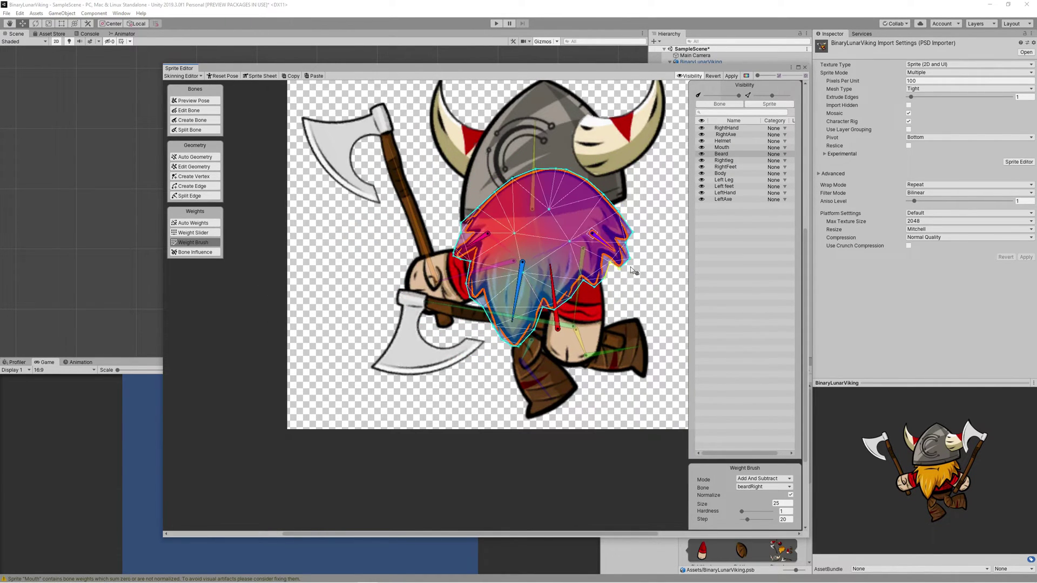
{"action": "left_click", "coordinate": [190, 110]}
{"action": "left_click", "coordinate": [193, 120]}
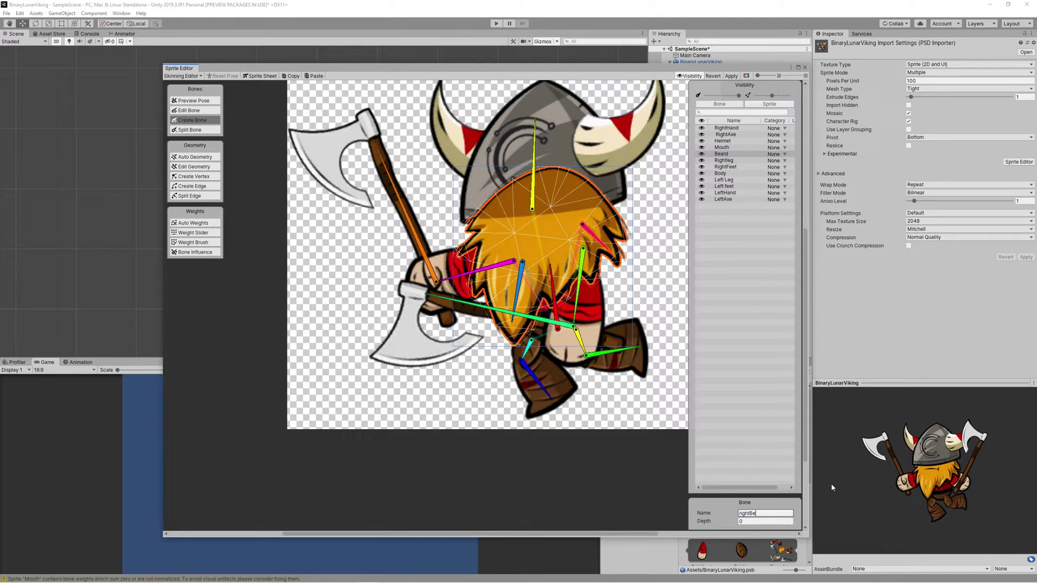
Reframe the canvas and preview the beard by rotating the beardMiddle bone.
{"action": "right_click", "coordinate": [590, 280]}
{"action": "left_click", "coordinate": [482, 236]}
{"action": "double_click", "coordinate": [519, 162]}
{"action": "right_click_drag", "start_coordinate": [441, 178], "coordinate": [598, 234]}
{"action": "double_click", "coordinate": [621, 329]}
{"action": "right_click", "coordinate": [635, 230]}
{"action": "left_click", "coordinate": [188, 99]}
{"action": "left_click", "coordinate": [510, 291]}
{"action": "left_click_drag", "start_coordinate": [432, 348], "coordinate": [438, 352]}
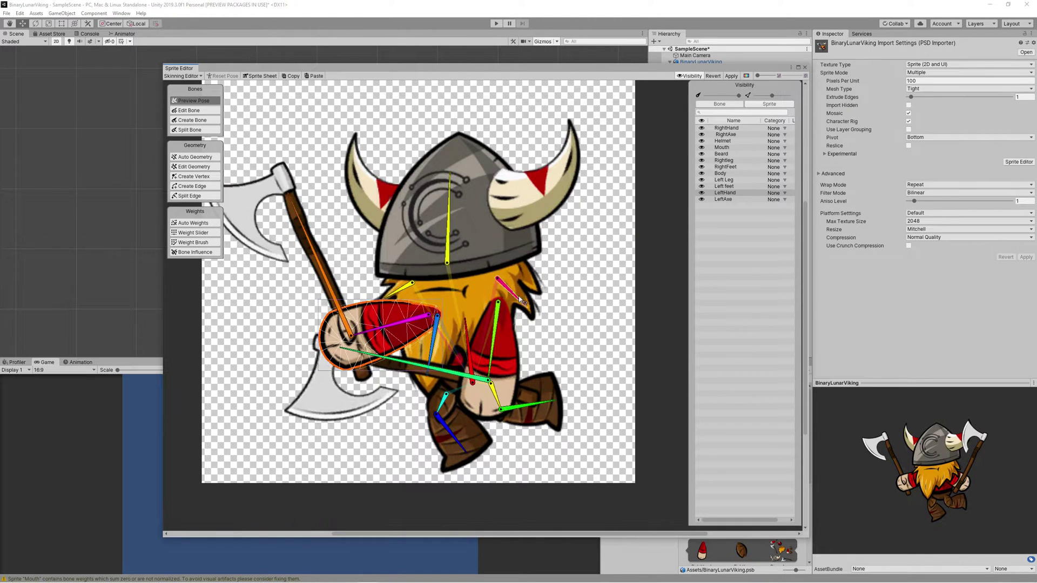
Paint LeftBeard and rightBeard weights over the beard and test them by rotating the bones.
{"action": "double_click", "coordinate": [459, 302]}
{"action": "left_click", "coordinate": [195, 253]}
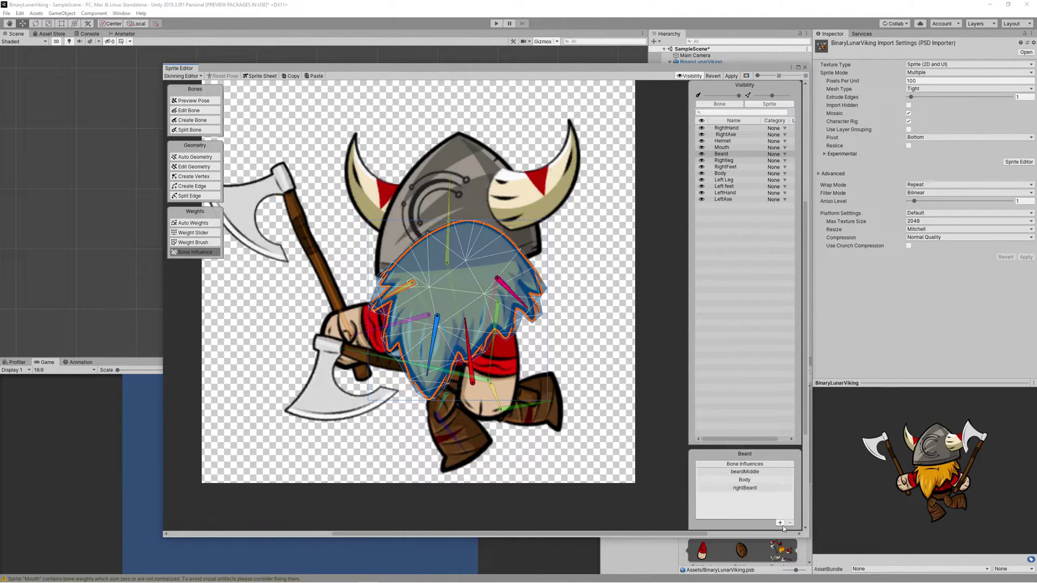
{"action": "key", "text": "shift+w"}
{"action": "mouse_move", "coordinate": [399, 270]}
{"action": "left_mouse_down"}
{"action": "mouse_move", "coordinate": [416, 286]}
{"action": "mouse_move", "coordinate": [453, 249]}
{"action": "mouse_move", "coordinate": [470, 259]}
{"action": "left_mouse_up"}
{"action": "left_click", "coordinate": [523, 301]}
{"action": "mouse_move", "coordinate": [523, 301]}
{"action": "left_mouse_down"}
{"action": "mouse_move", "coordinate": [502, 321]}
{"action": "mouse_move", "coordinate": [494, 281]}
{"action": "mouse_move", "coordinate": [526, 298]}
{"action": "left_mouse_up"}
{"action": "left_click_drag", "start_coordinate": [430, 356], "coordinate": [433, 356]}
{"action": "left_click_drag", "start_coordinate": [389, 296], "coordinate": [401, 306]}
{"action": "left_click", "coordinate": [228, 77]}
{"action": "left_click", "coordinate": [201, 100]}
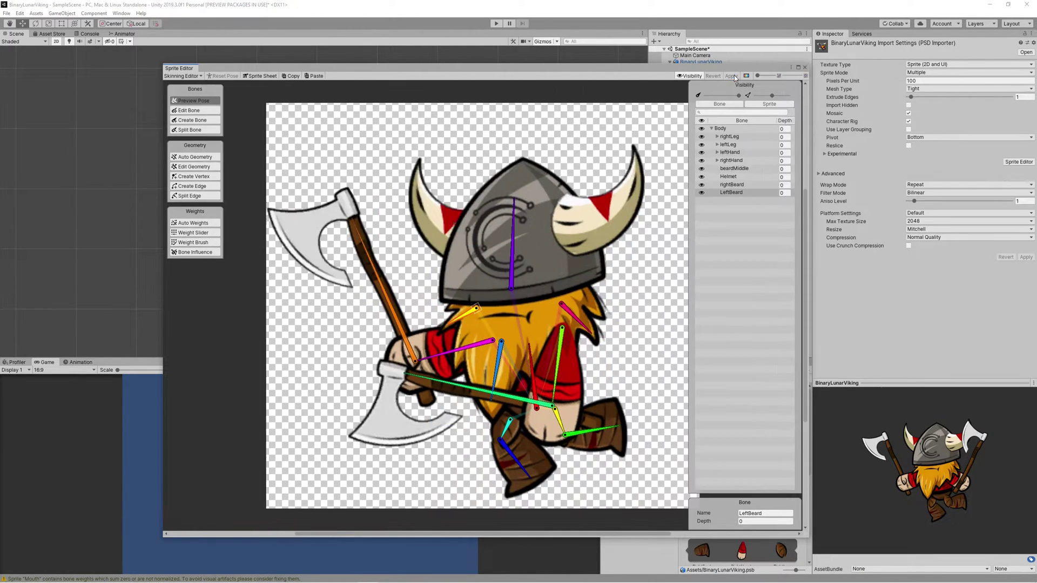
Close the sprite editor and test the rig by moving the left leg bone under Body_1.
{"action": "left_click", "coordinate": [804, 67]}
{"action": "left_click", "coordinate": [693, 88]}
{"action": "left_click", "coordinate": [675, 88]}
{"action": "left_click", "coordinate": [681, 140]}
{"action": "left_click_drag", "start_coordinate": [391, 262], "coordinate": [386, 265]}
{"action": "key", "text": "ctrl+z"}
{"action": "scroll", "coordinate": [425, 263], "scroll_direction": "up", "scroll_amount": 3}
{"action": "left_click", "coordinate": [681, 139]}
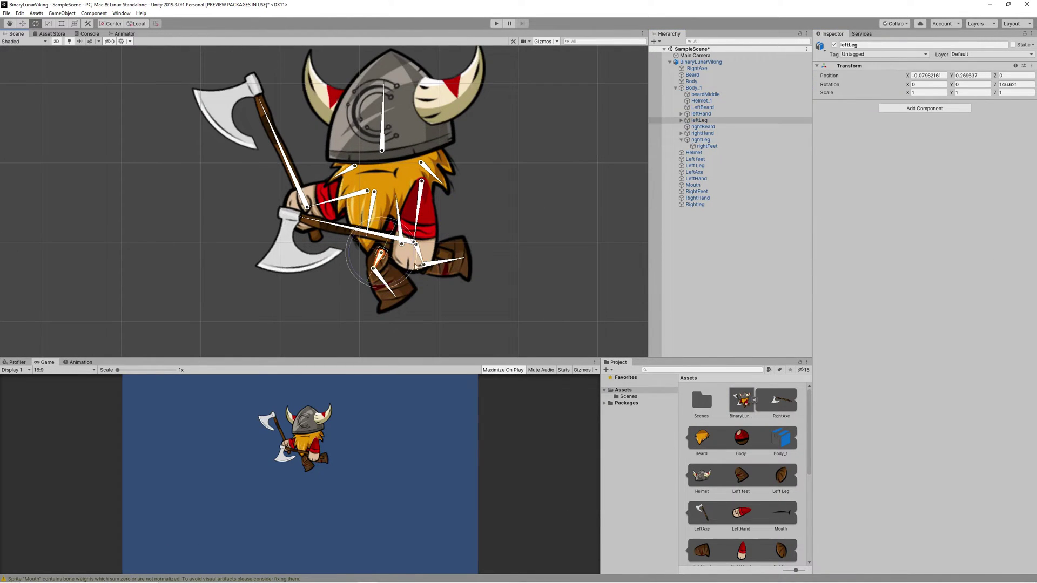
Install the 2D IK 2.0.0 preview package from Window > Package Manager.
{"action": "left_click", "coordinate": [690, 268]}
{"action": "left_click", "coordinate": [121, 13]}
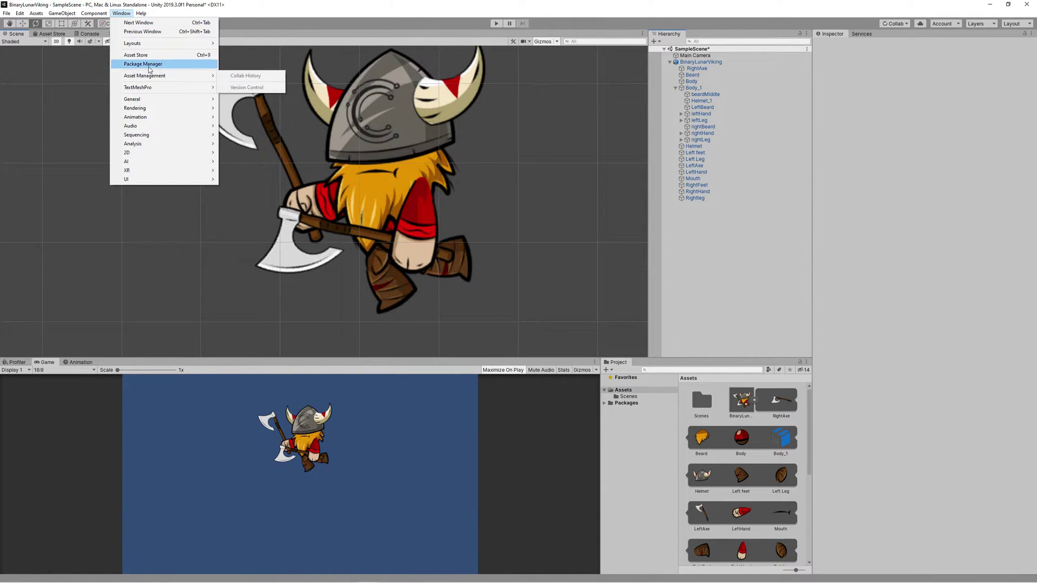
{"action": "left_click", "coordinate": [143, 64]}
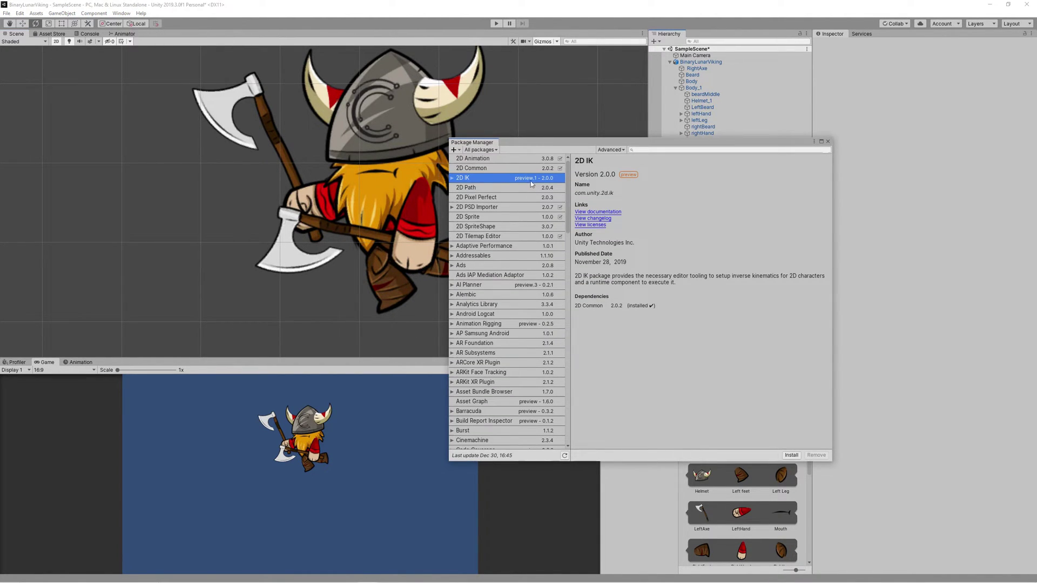
{"action": "left_click", "coordinate": [790, 455]}
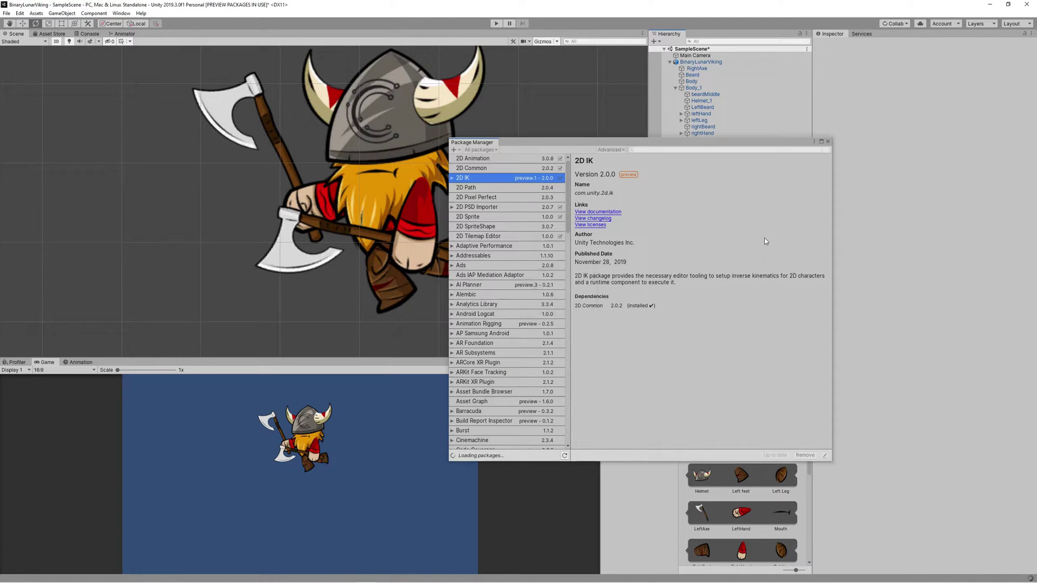
{"action": "left_click", "coordinate": [827, 142]}
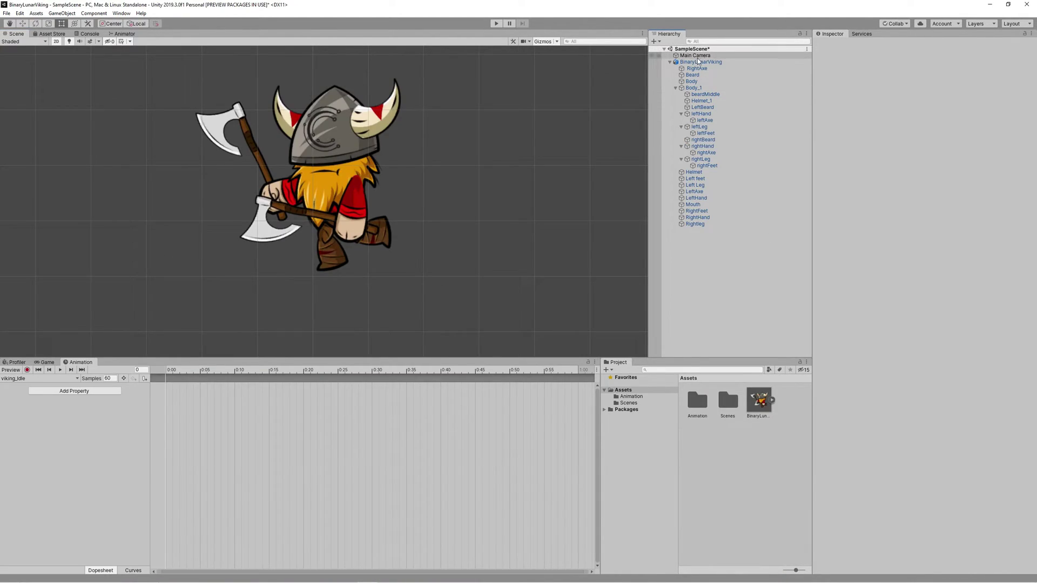
Add an IK Manager 2D component to the BinaryLunarViking character.
{"action": "left_click", "coordinate": [696, 62]}
{"action": "left_click", "coordinate": [894, 192]}
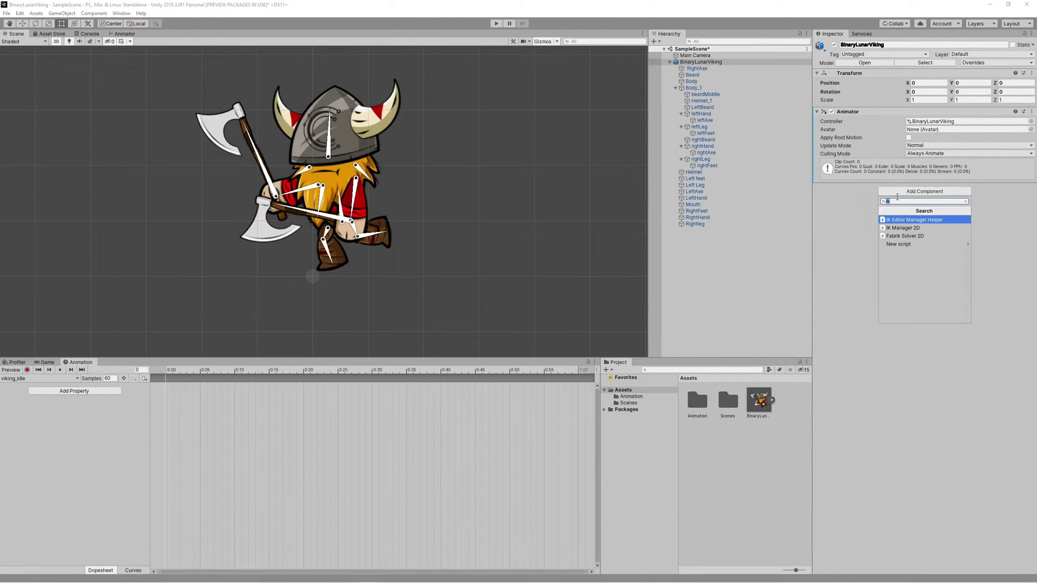
{"action": "left_click", "coordinate": [903, 228]}
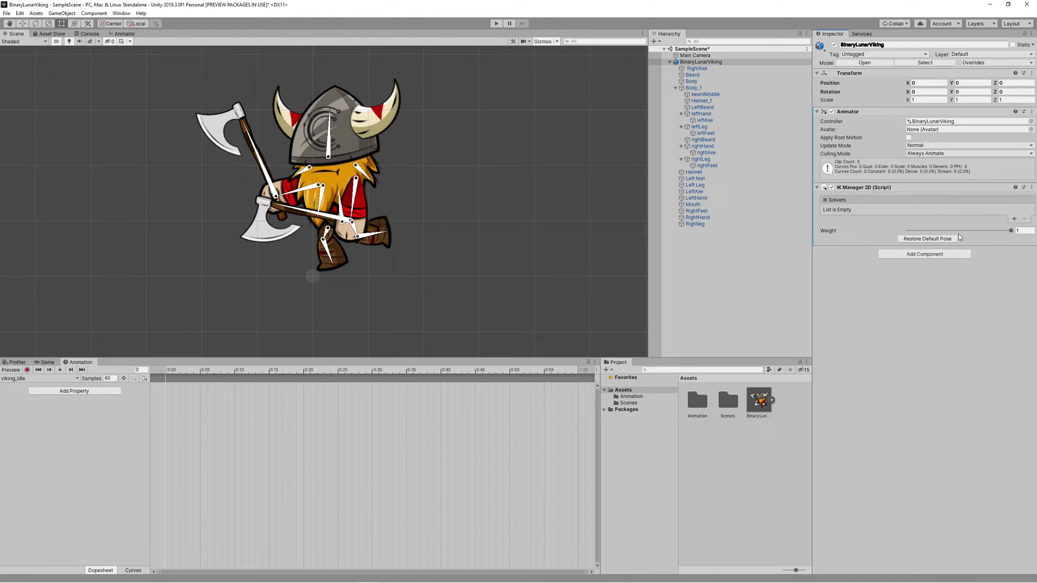
Add a Limb solver to the IK Manager and name it RightLegSolver.
{"action": "left_click", "coordinate": [1014, 220]}
{"action": "left_click", "coordinate": [983, 243]}
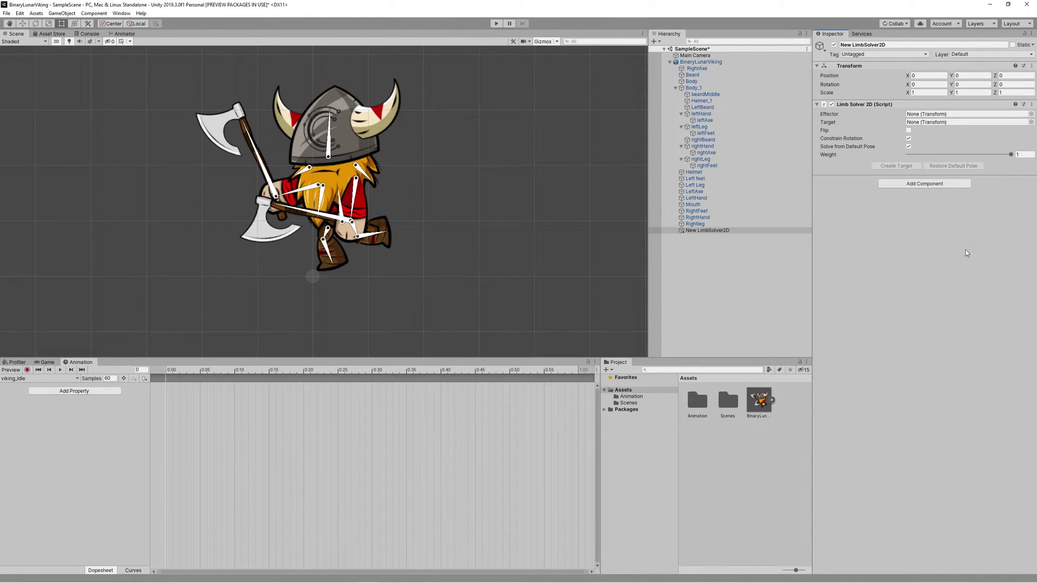
{"action": "left_click", "coordinate": [716, 232]}
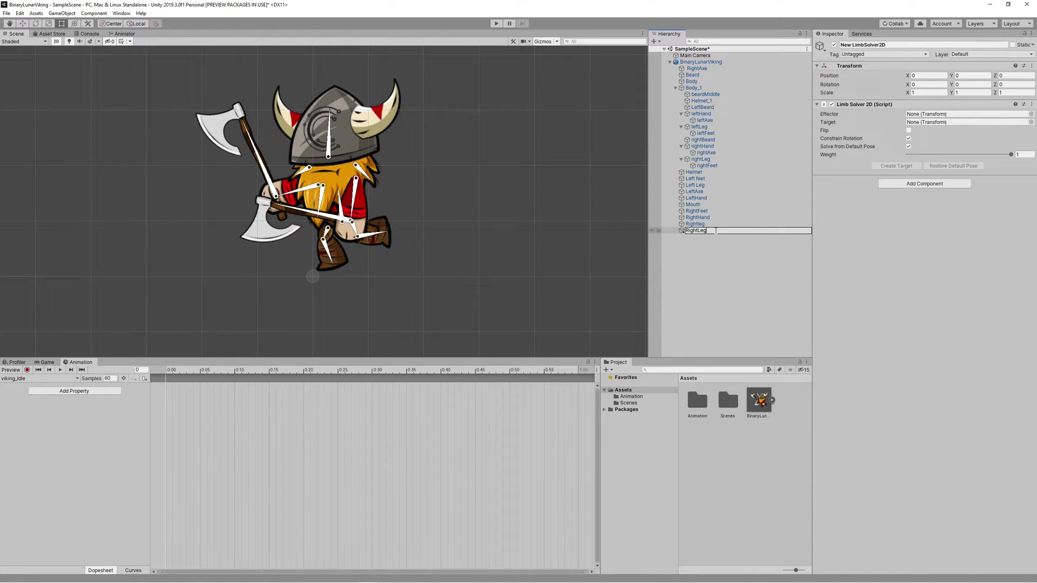
{"action": "type", "text": "ver"}
{"action": "key", "text": "Return"}
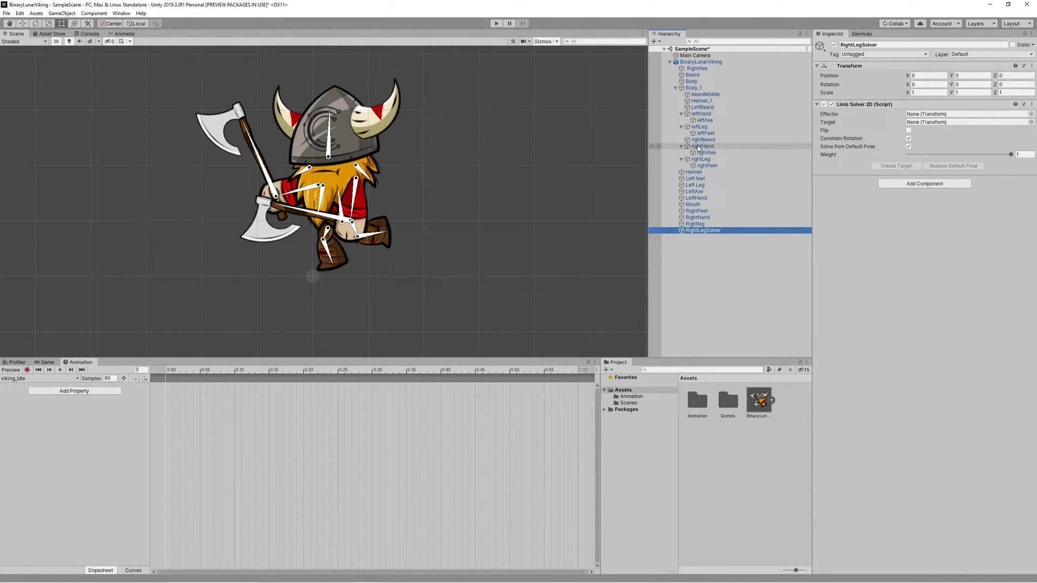
{"action": "left_click", "coordinate": [709, 166]}
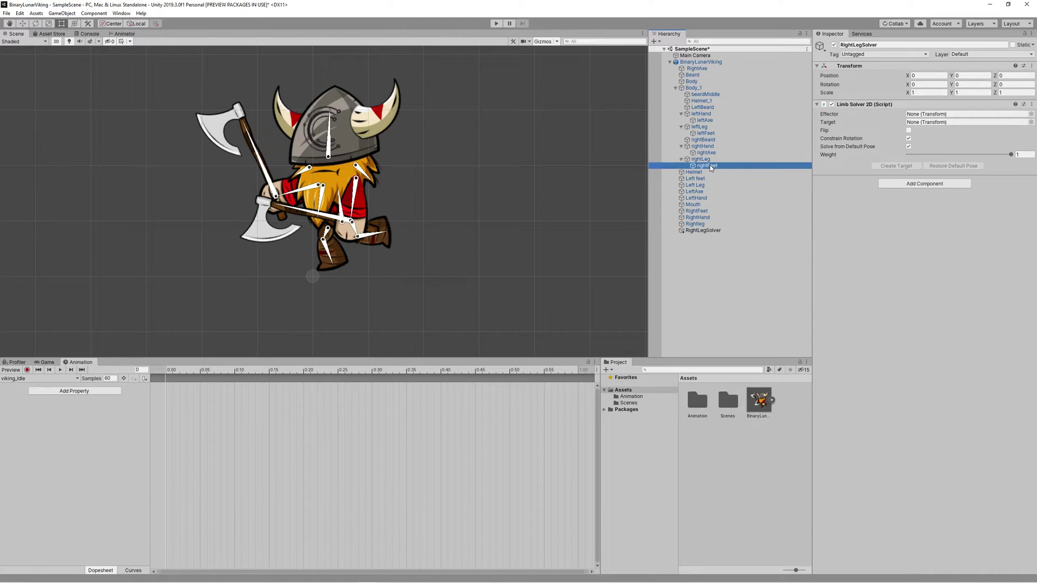
Create an empty child named rightLegEffector under the rightFeet bone.
{"action": "right_click", "coordinate": [710, 168]}
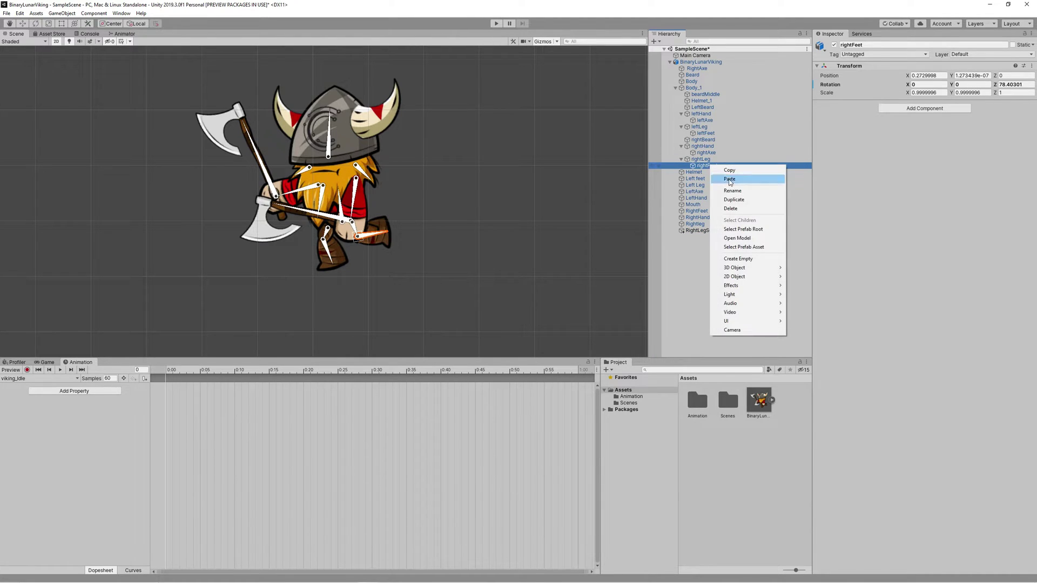
{"action": "left_click", "coordinate": [754, 258]}
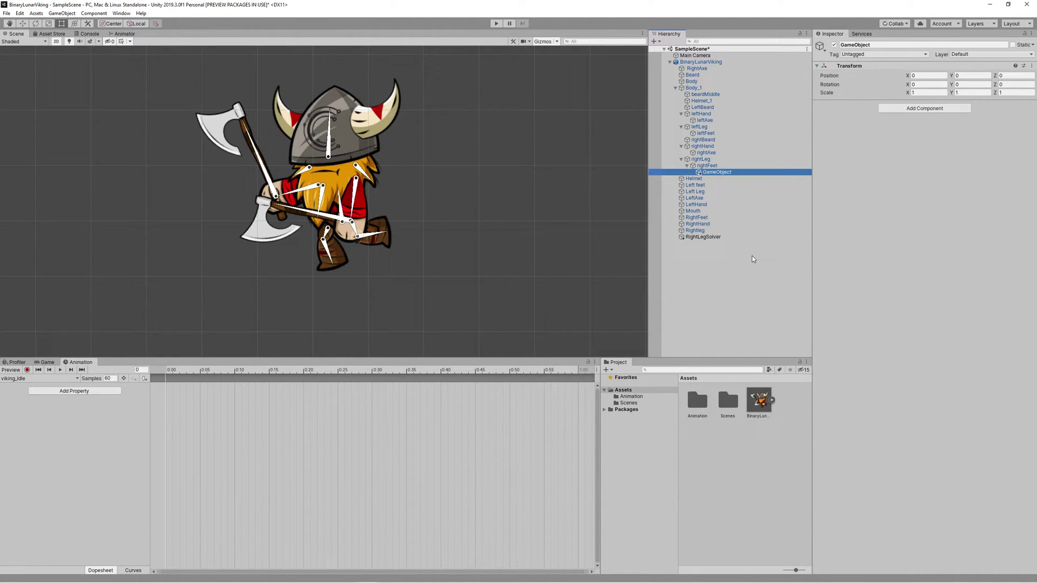
{"action": "type", "text": "rightLeg"}
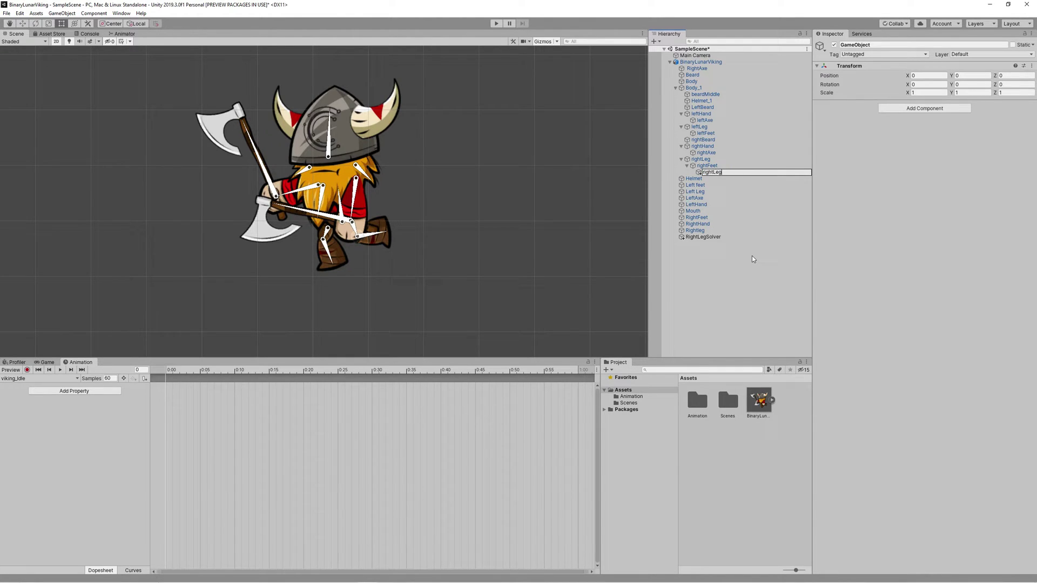
{"action": "type", "text": "Effector"}
{"action": "key", "text": "Return"}
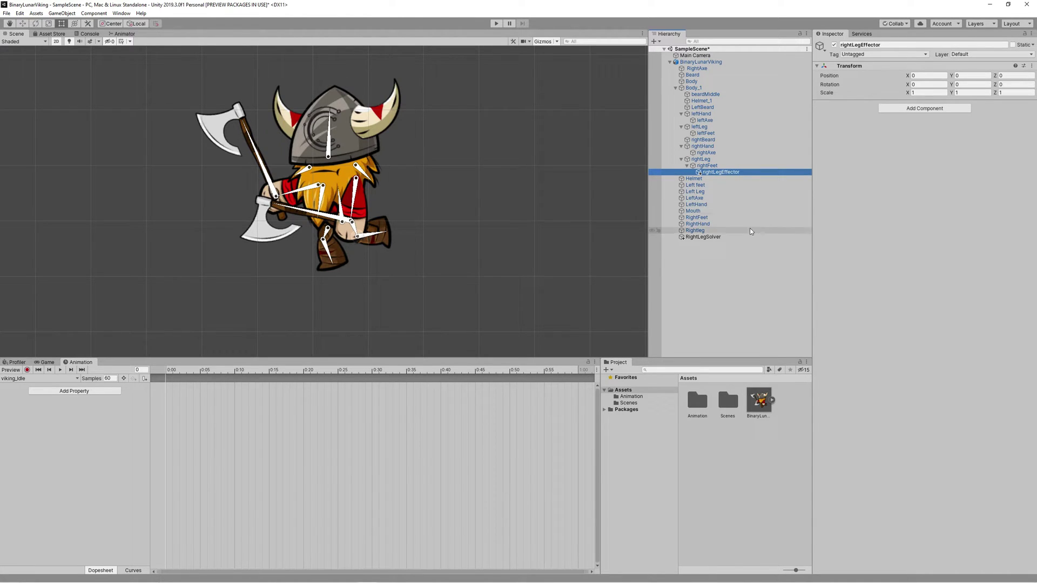
Assign rightLegEffector to RightLegSolver's Effector field.
{"action": "left_click", "coordinate": [728, 239]}
{"action": "left_click", "coordinate": [707, 166]}
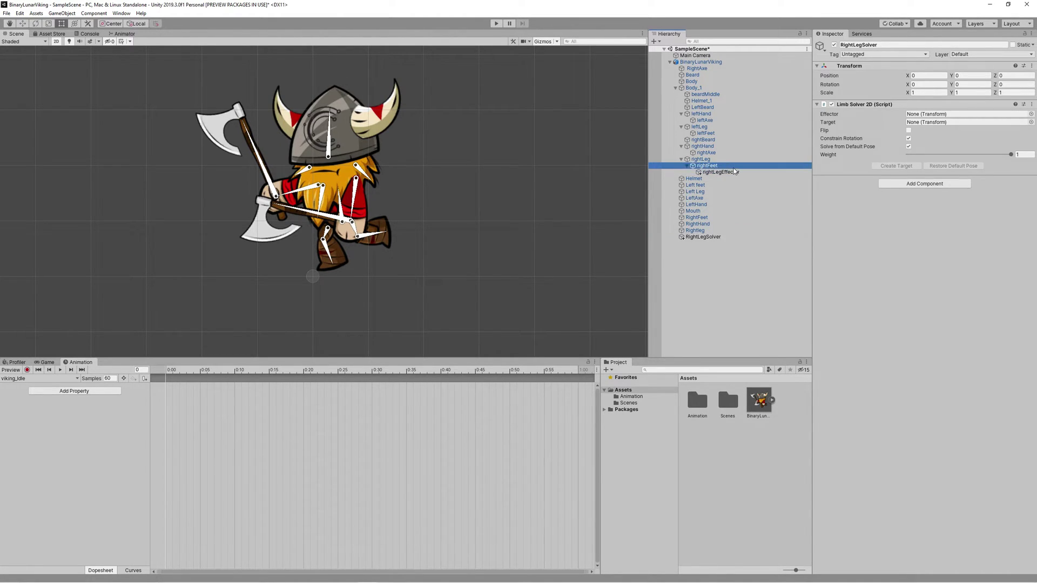
{"action": "left_click", "coordinate": [703, 237]}
{"action": "left_click_drag", "start_coordinate": [721, 171], "coordinate": [916, 116]}
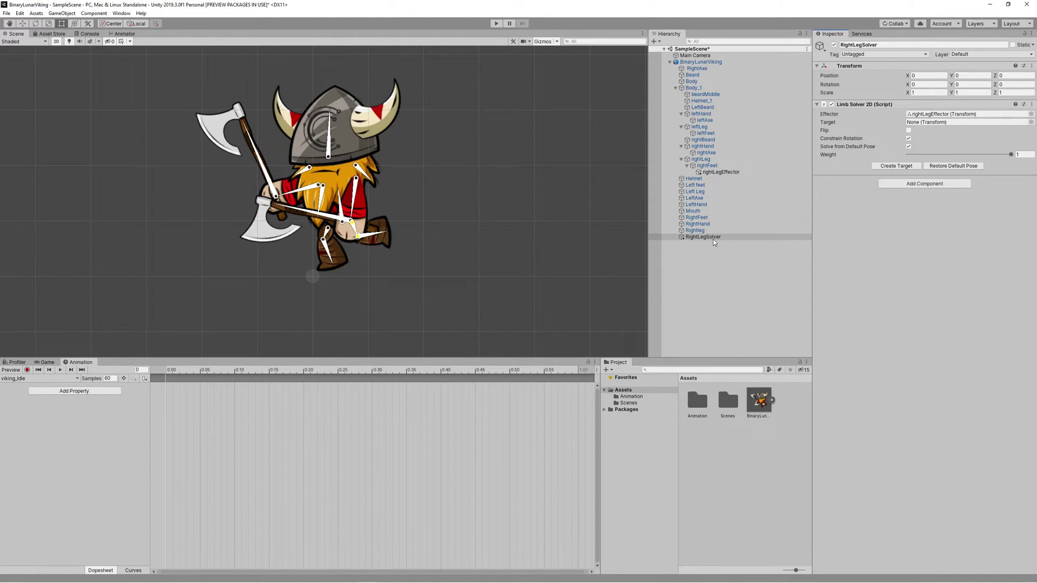
{"action": "left_click", "coordinate": [721, 172]}
{"action": "scroll", "coordinate": [387, 236], "scroll_direction": "up", "scroll_amount": 5}
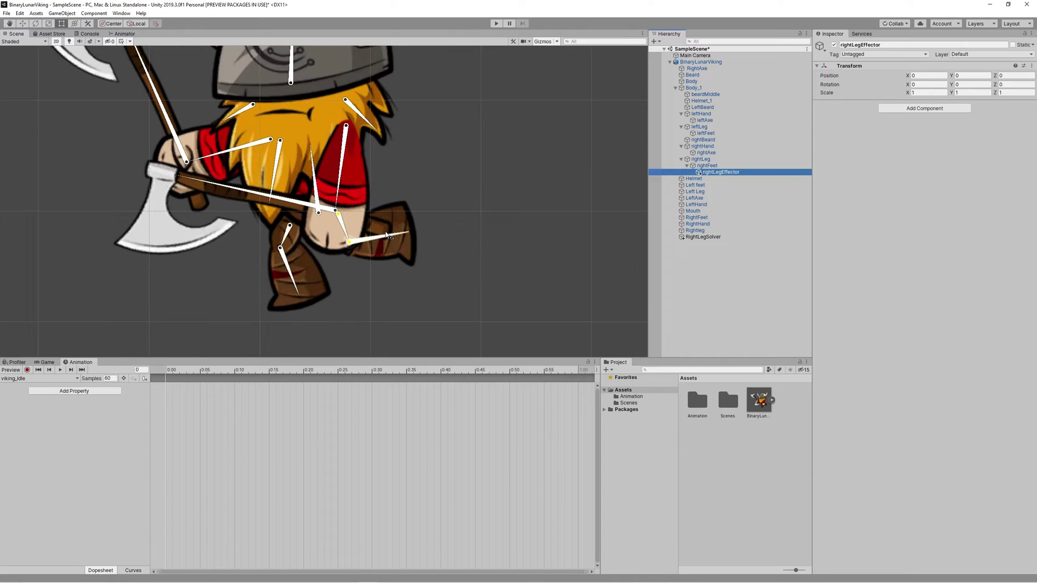
Move rightLegEffector along X to the tip of the right foot.
{"action": "key", "text": "w"}
{"action": "left_click_drag", "start_coordinate": [381, 240], "coordinate": [437, 233]}
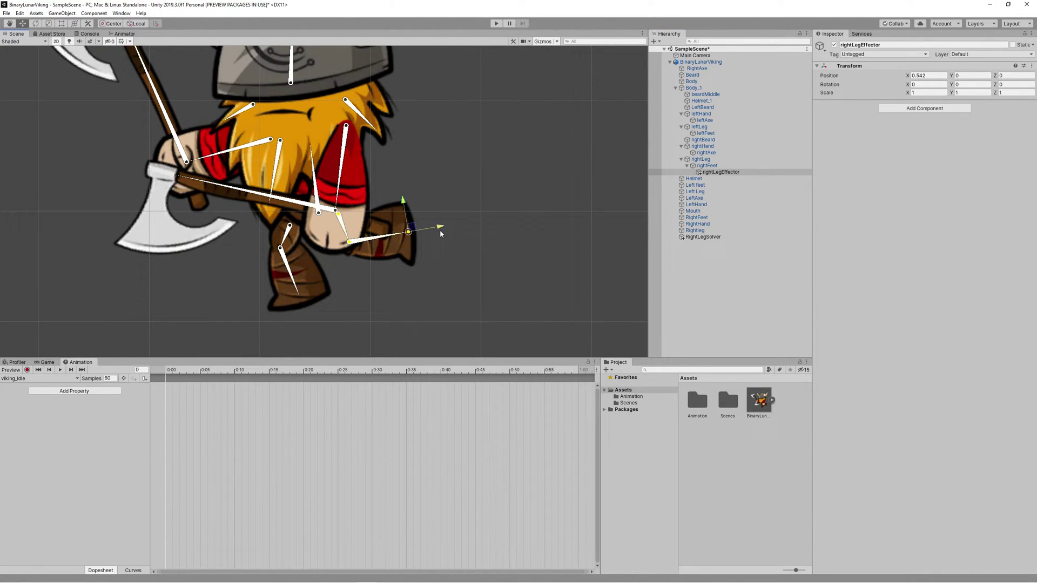
{"action": "left_click_drag", "start_coordinate": [436, 227], "coordinate": [442, 227]}
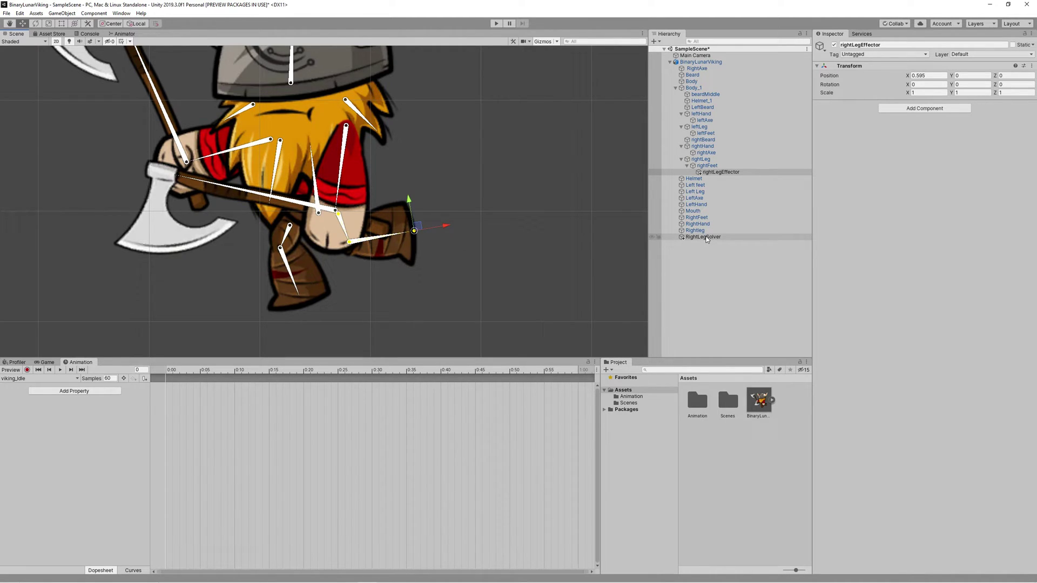
Create RightLegSolver's target, enable Flip, and place the target under the body.
{"action": "left_click", "coordinate": [706, 238]}
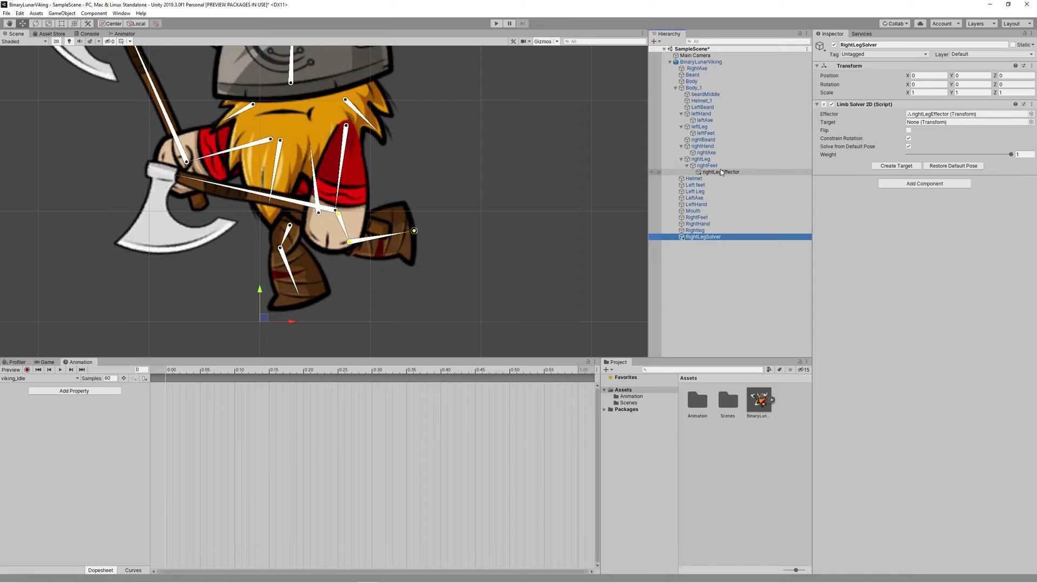
{"action": "left_click", "coordinate": [898, 166]}
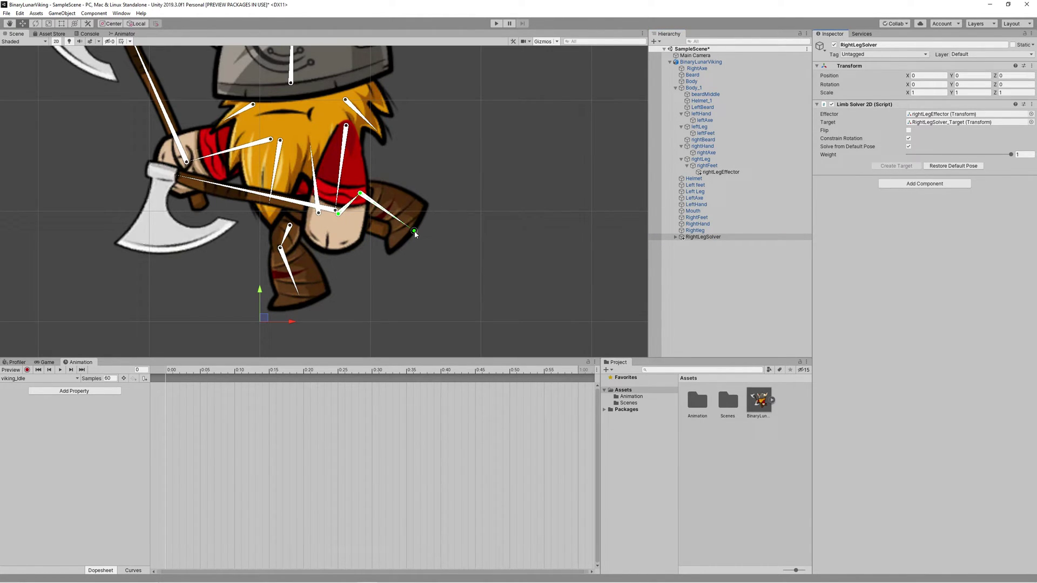
{"action": "left_click_drag", "start_coordinate": [415, 232], "coordinate": [399, 268]}
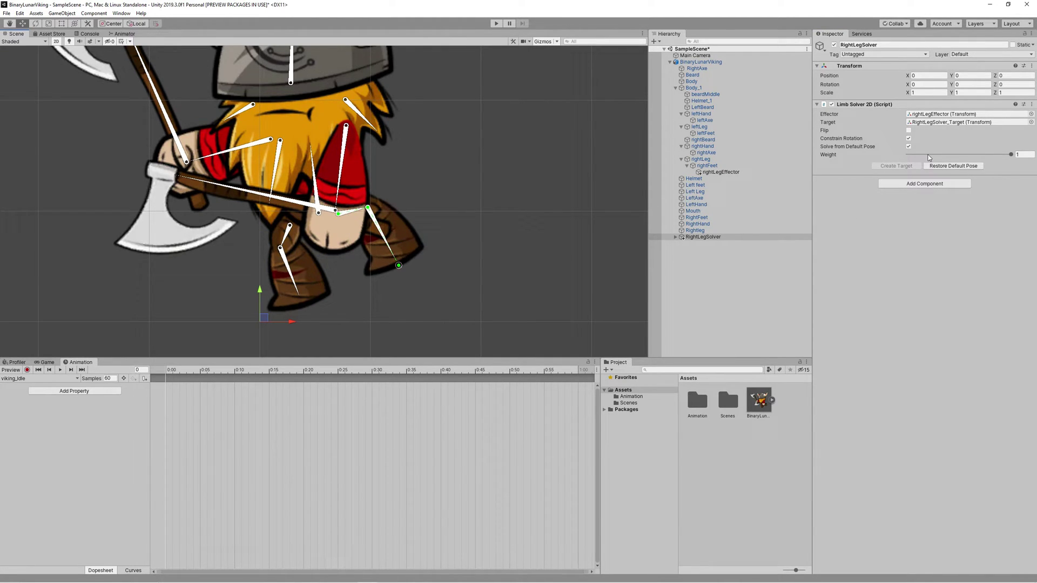
{"action": "left_click", "coordinate": [908, 130]}
{"action": "left_click_drag", "start_coordinate": [400, 266], "coordinate": [335, 309]}
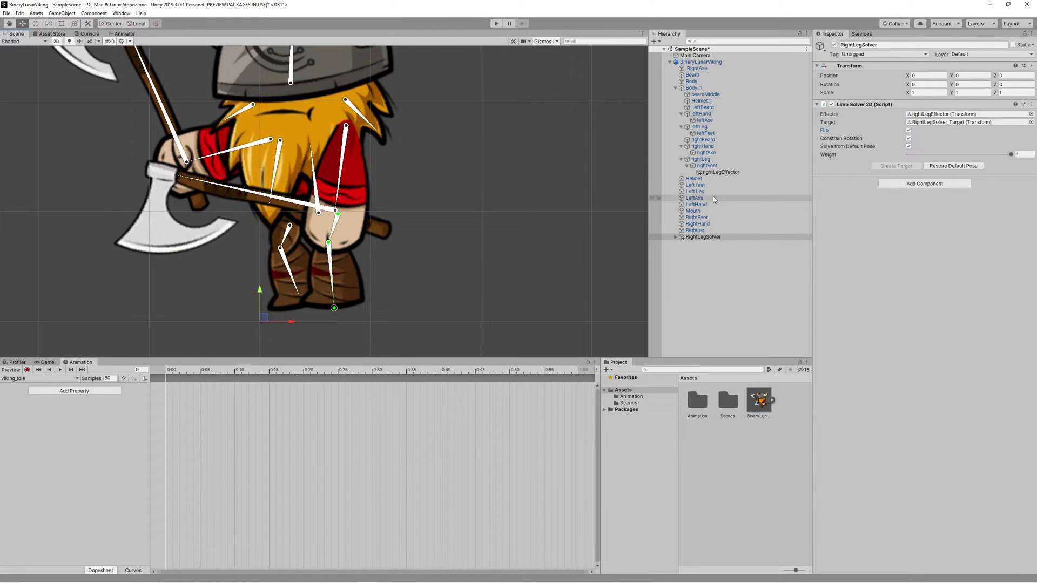
{"action": "left_click", "coordinate": [703, 63]}
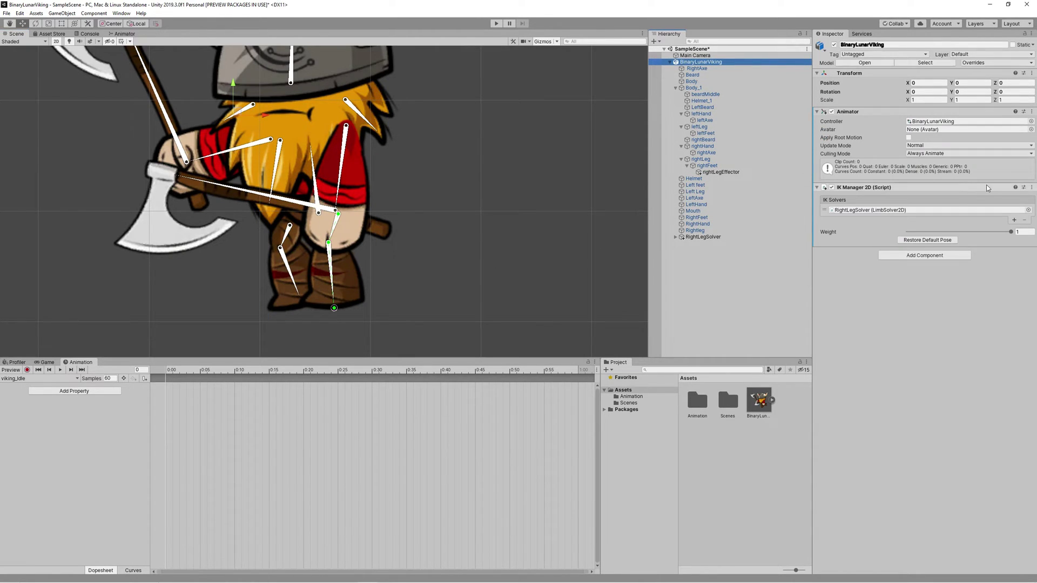
Add another limb solver, rename it, and assign LeftAxeEffector as its effector.
{"action": "left_click", "coordinate": [1014, 220]}
{"action": "left_click", "coordinate": [991, 243]}
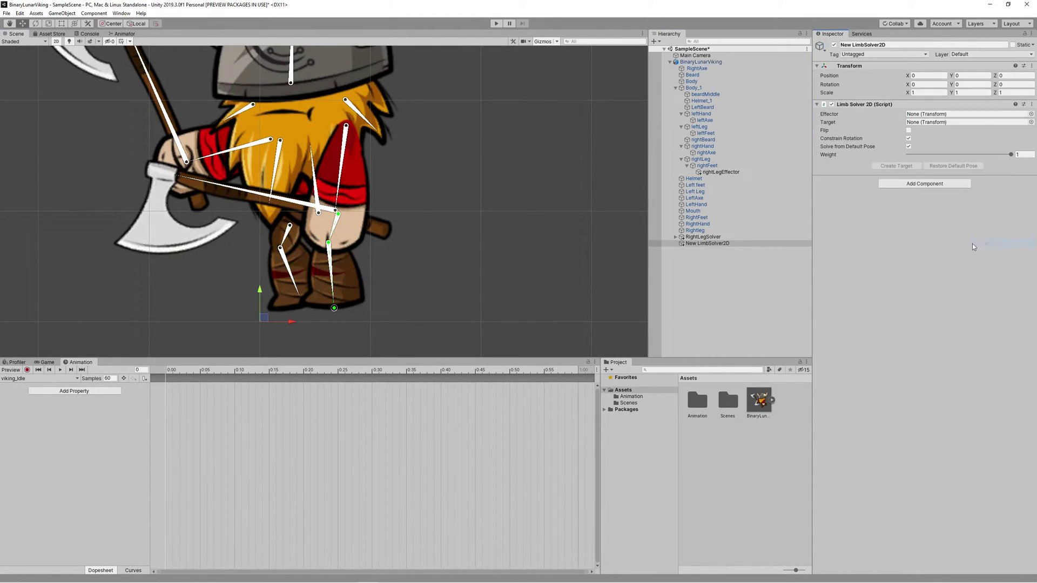
{"action": "left_click", "coordinate": [728, 244]}
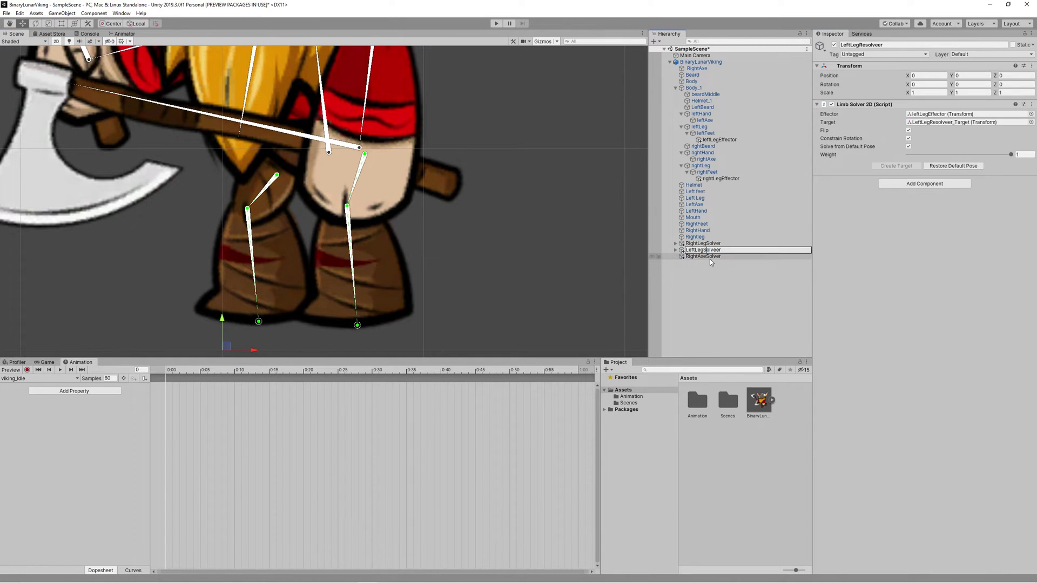
{"action": "left_click", "coordinate": [706, 159]}
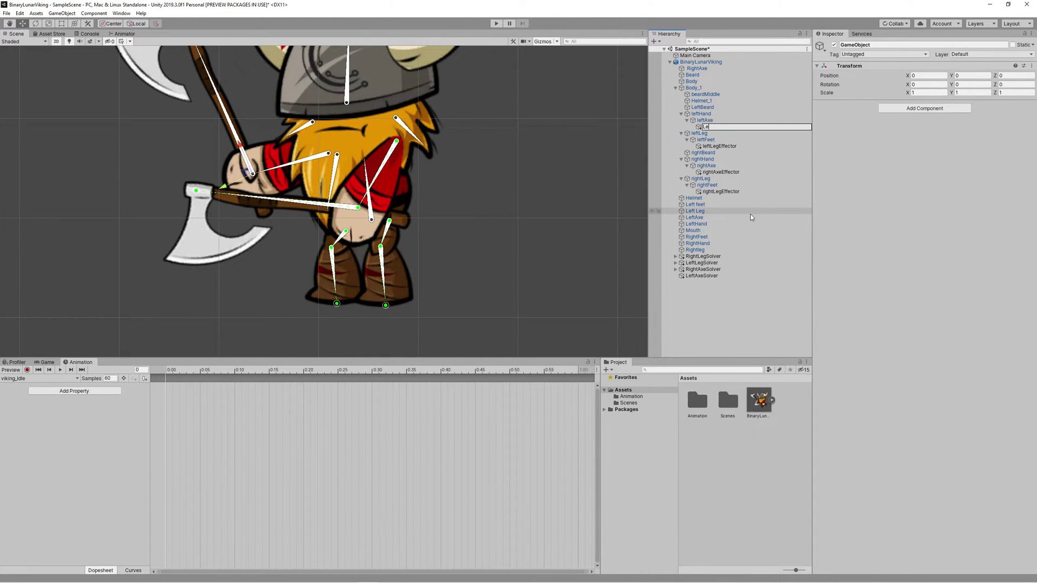
{"action": "left_click_drag", "start_coordinate": [721, 126], "coordinate": [866, 138]}
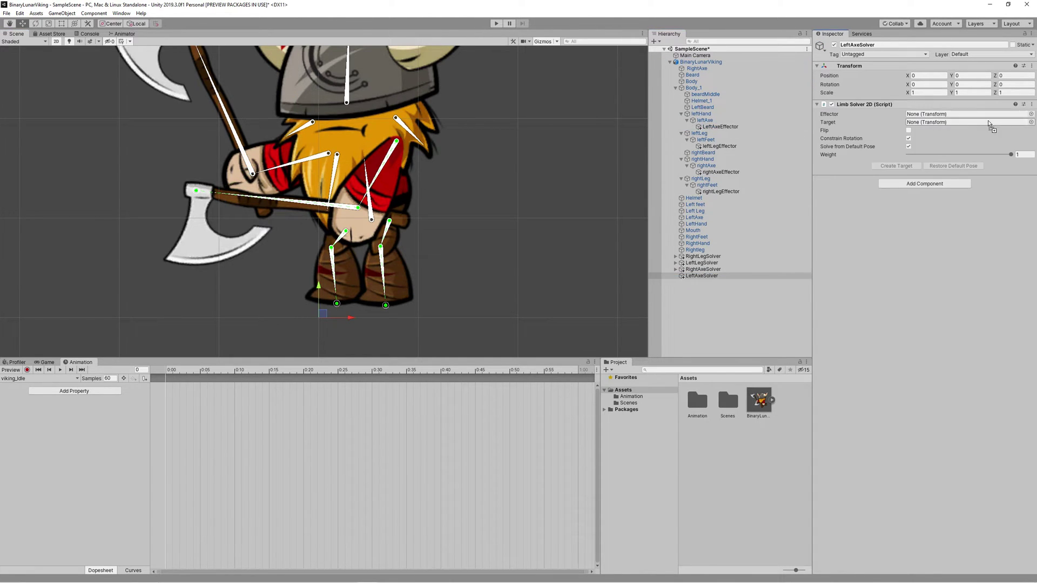
{"action": "left_click_drag", "start_coordinate": [867, 138], "coordinate": [966, 114]}
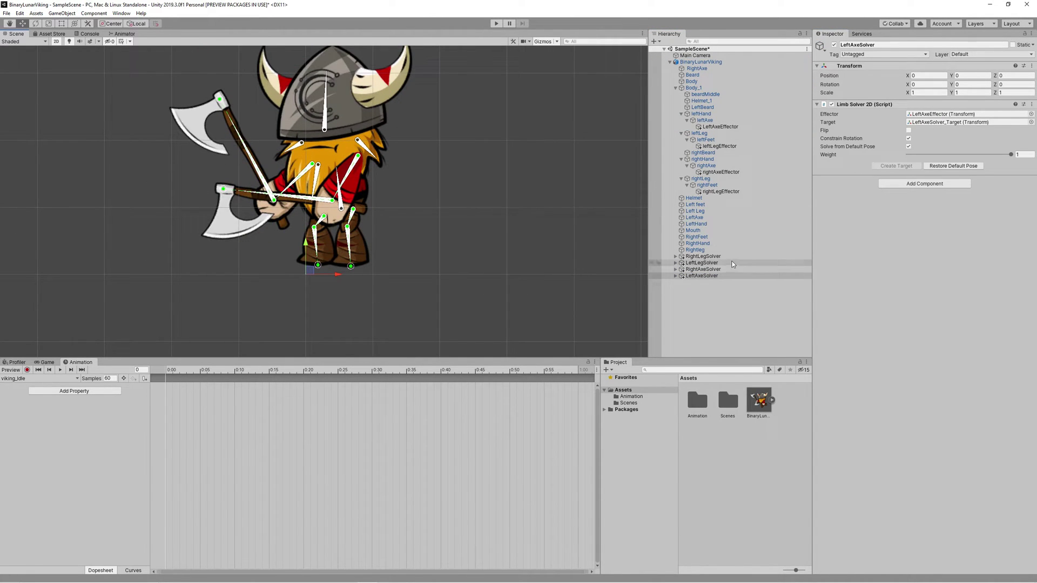
{"action": "left_click", "coordinate": [700, 62]}
Restore the viking's default pose and save a new viking_Idle clip in a new Assets/Animation folder.
{"action": "left_click", "coordinate": [927, 269]}
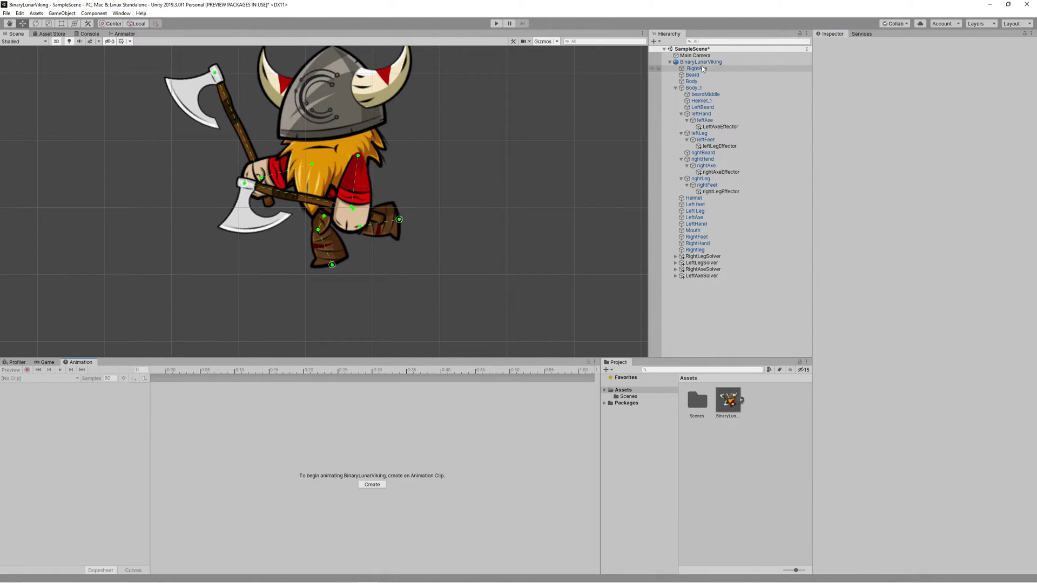
{"action": "left_click", "coordinate": [376, 486]}
{"action": "right_click", "coordinate": [178, 161]}
{"action": "mouse_move", "coordinate": [242, 260]}
{"action": "left_click", "coordinate": [286, 256]}
{"action": "type", "text": "Animation"}
{"action": "key", "text": "Return"}
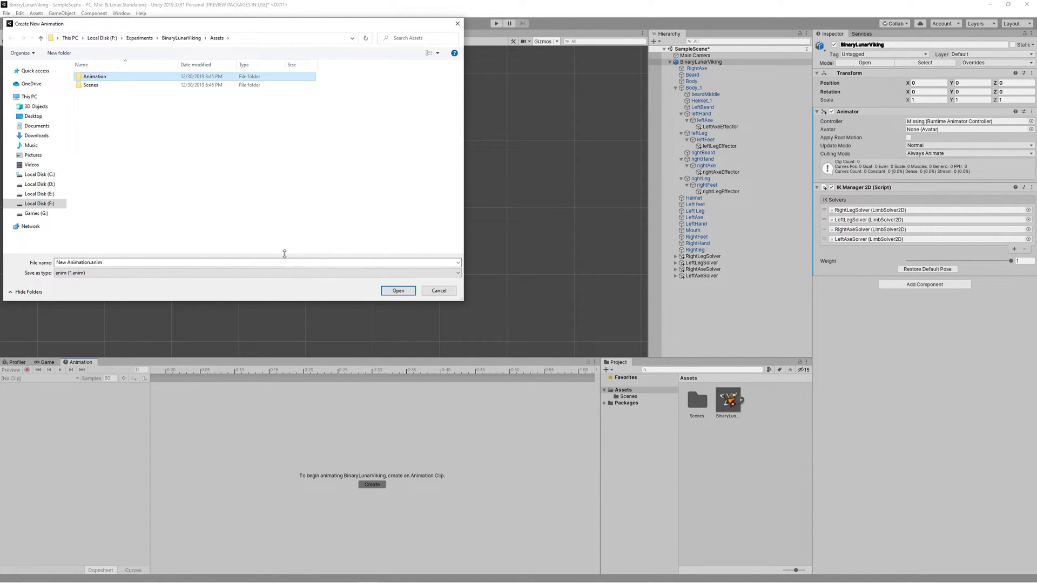
{"action": "double_click", "coordinate": [108, 77]}
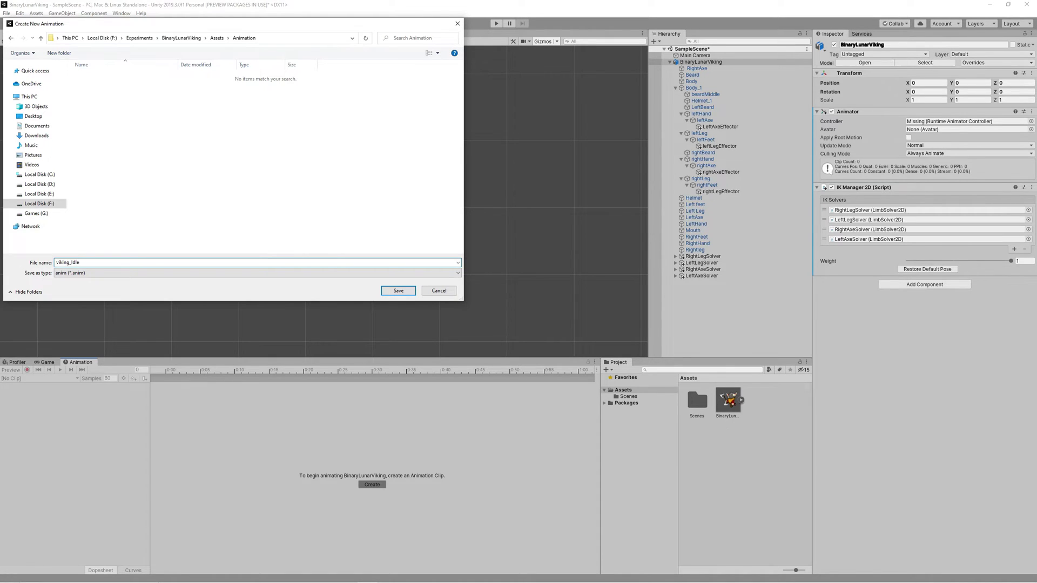
{"action": "key", "text": "Return"}
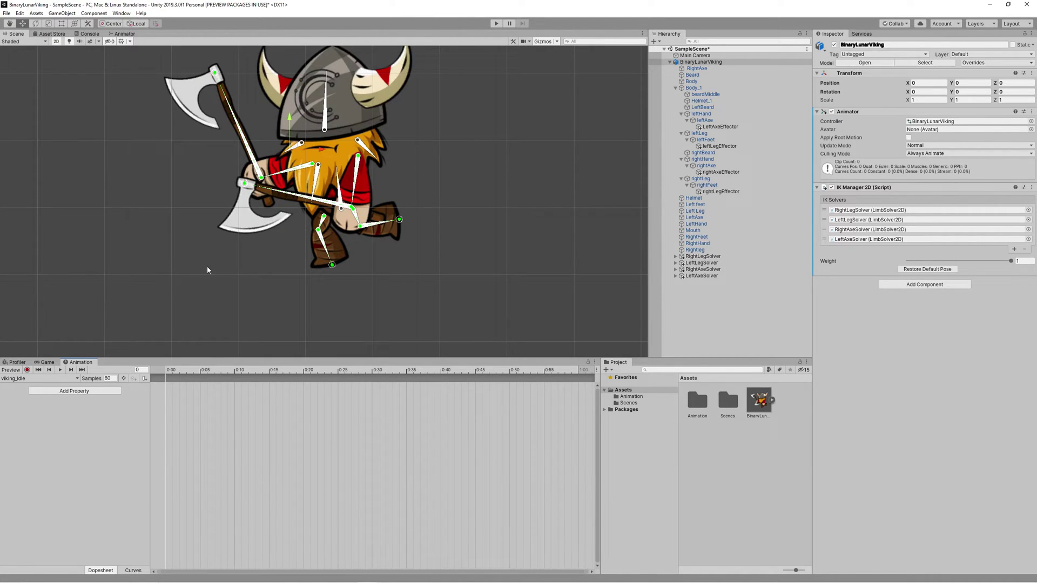
Turn on keyframe recording and key both leg targets, moving the right leg under the body.
{"action": "left_click", "coordinate": [27, 370]}
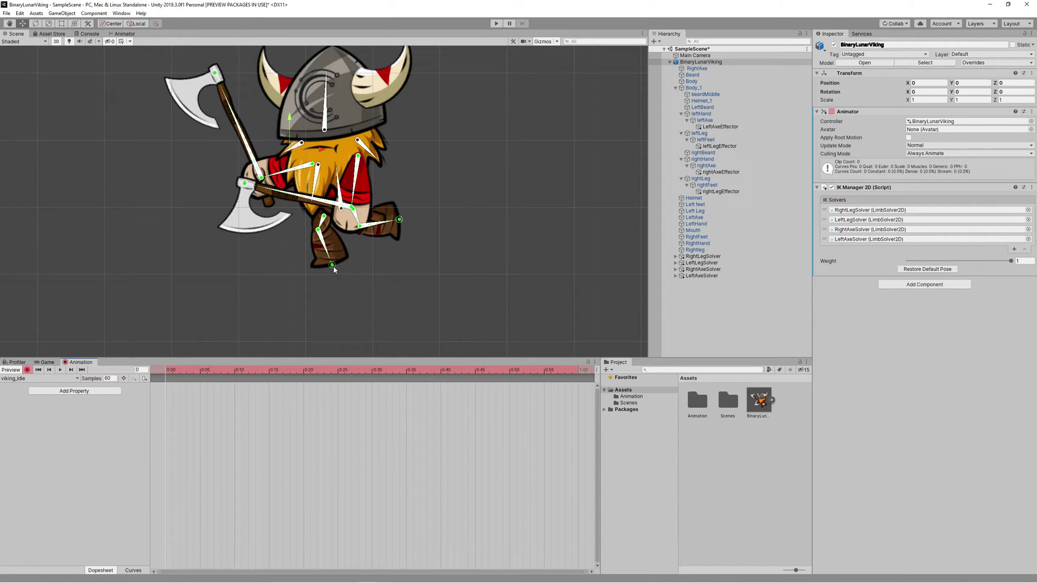
{"action": "left_click_drag", "start_coordinate": [333, 266], "coordinate": [325, 269]}
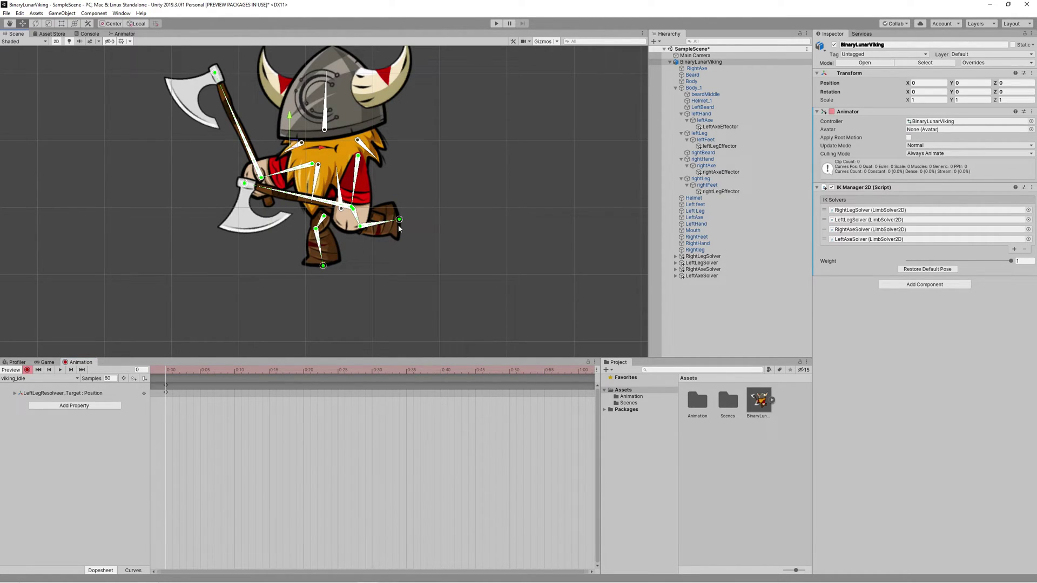
{"action": "left_click_drag", "start_coordinate": [399, 222], "coordinate": [348, 271]}
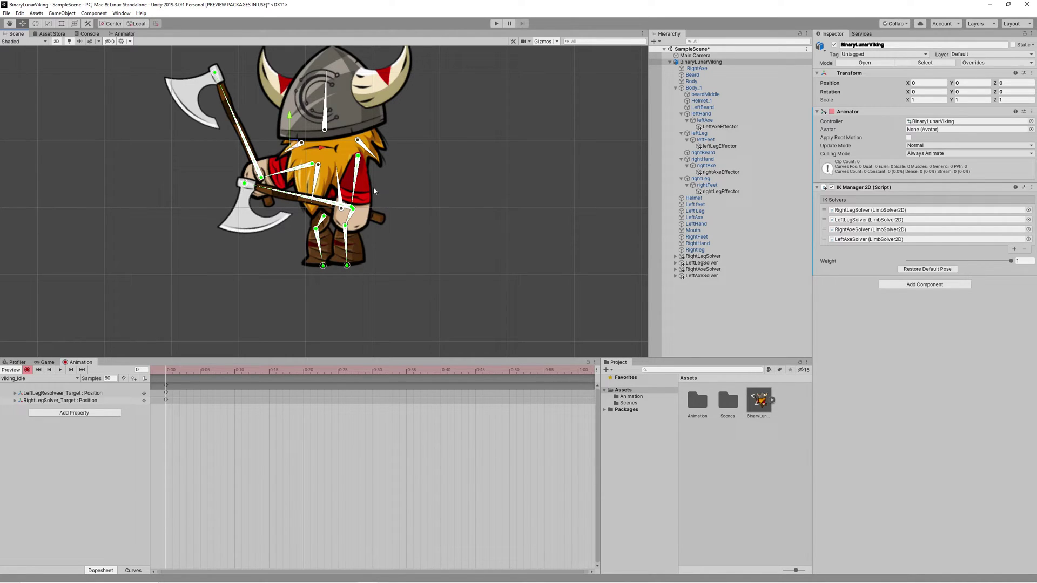
Swing both axe targets down to horizontal, angling the left axe slightly outward.
{"action": "left_click_drag", "start_coordinate": [245, 184], "coordinate": [262, 206]}
{"action": "left_click_drag", "start_coordinate": [214, 72], "coordinate": [210, 193]}
{"action": "left_click_drag", "start_coordinate": [210, 190], "coordinate": [205, 189]}
Undo the stray foot-target key at frame 30 and select the Body_1 bone.
{"action": "mouse_move", "coordinate": [346, 265]}
{"action": "left_mouse_down"}
{"action": "mouse_move", "coordinate": [358, 266]}
{"action": "mouse_move", "coordinate": [350, 265]}
{"action": "left_mouse_up"}
{"action": "key", "text": "ctrl+z"}
{"action": "left_click", "coordinate": [166, 370]}
{"action": "left_click_drag", "start_coordinate": [323, 266], "coordinate": [322, 265]}
{"action": "left_click", "coordinate": [340, 184]}
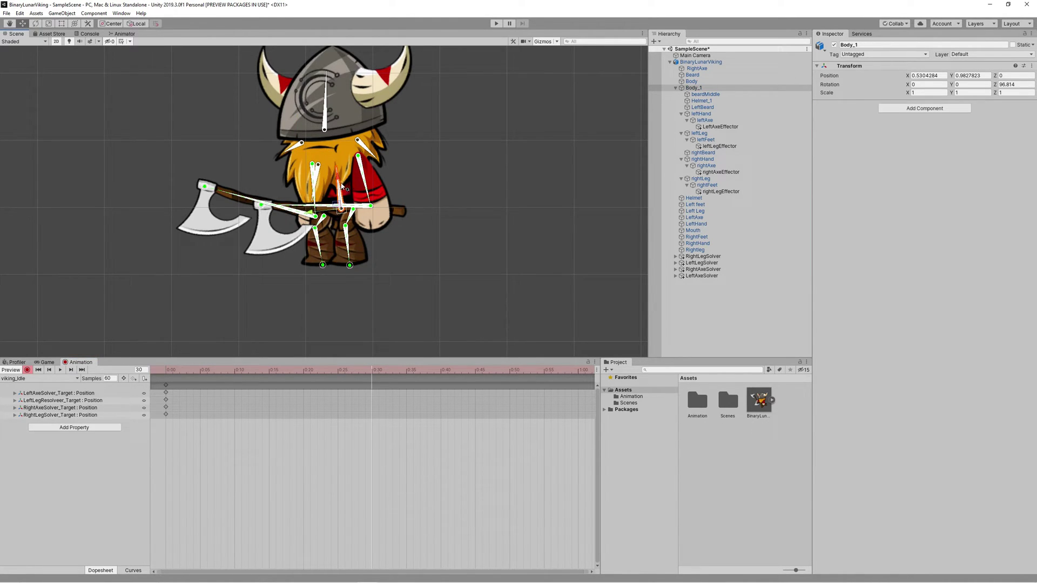
Lower Body_1 to key its position, then copy the 0:00 keys to the 1:00 mark.
{"action": "left_click_drag", "start_coordinate": [338, 179], "coordinate": [338, 186]}
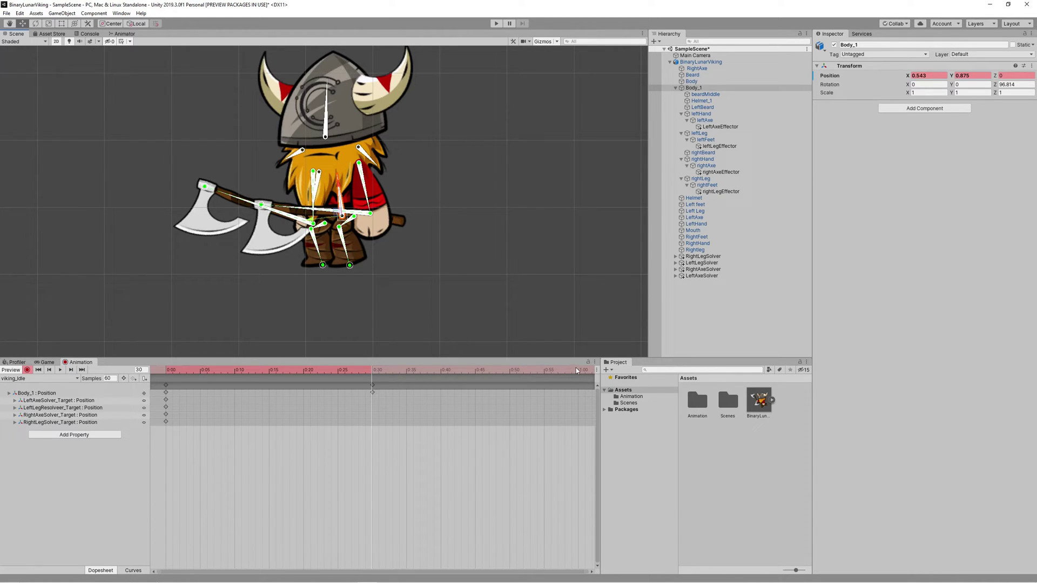
{"action": "left_click_drag", "start_coordinate": [183, 480], "coordinate": [173, 378]}
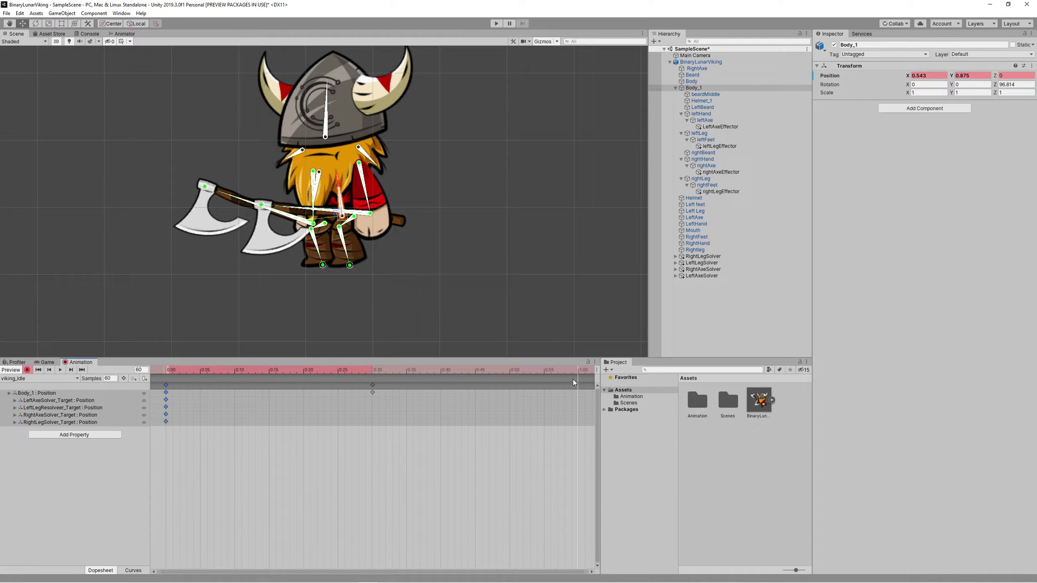
{"action": "key", "text": "ctrl+v"}
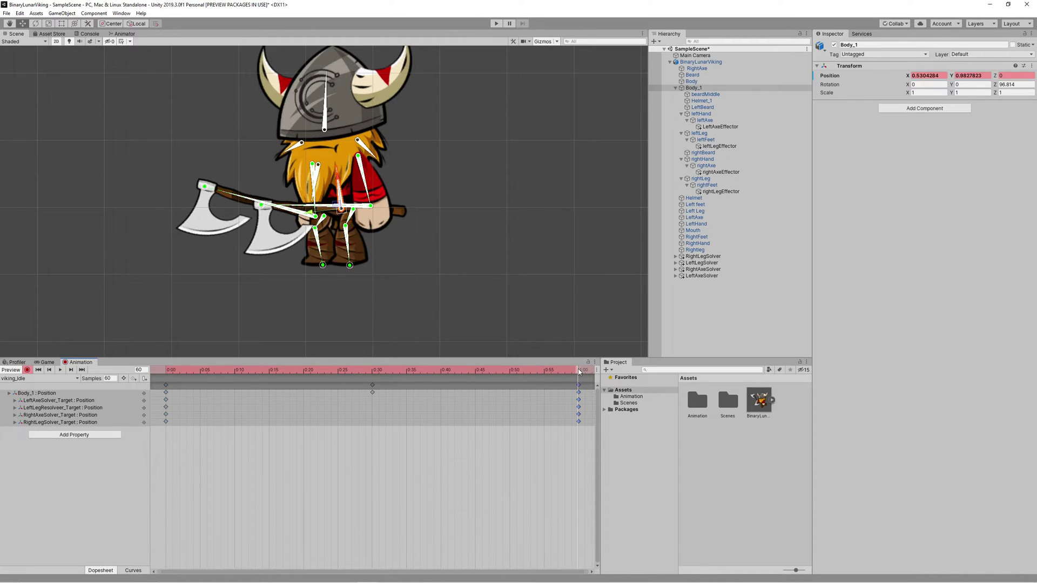
At 0:30 raise Body_1 and lower the left axe target, then shift the right axe key to about 0:35.
{"action": "left_click", "coordinate": [61, 370]}
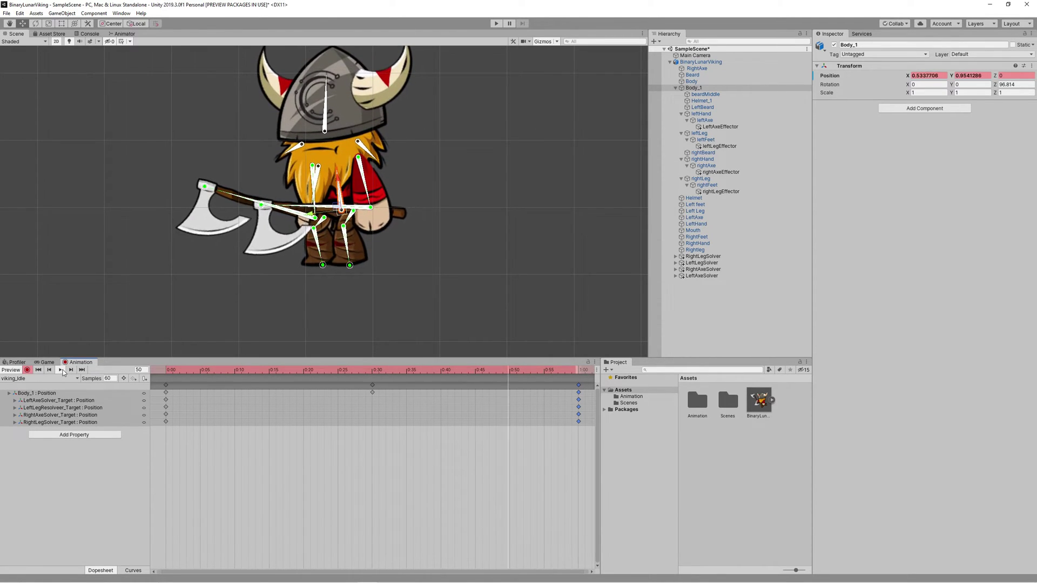
{"action": "left_click", "coordinate": [371, 371]}
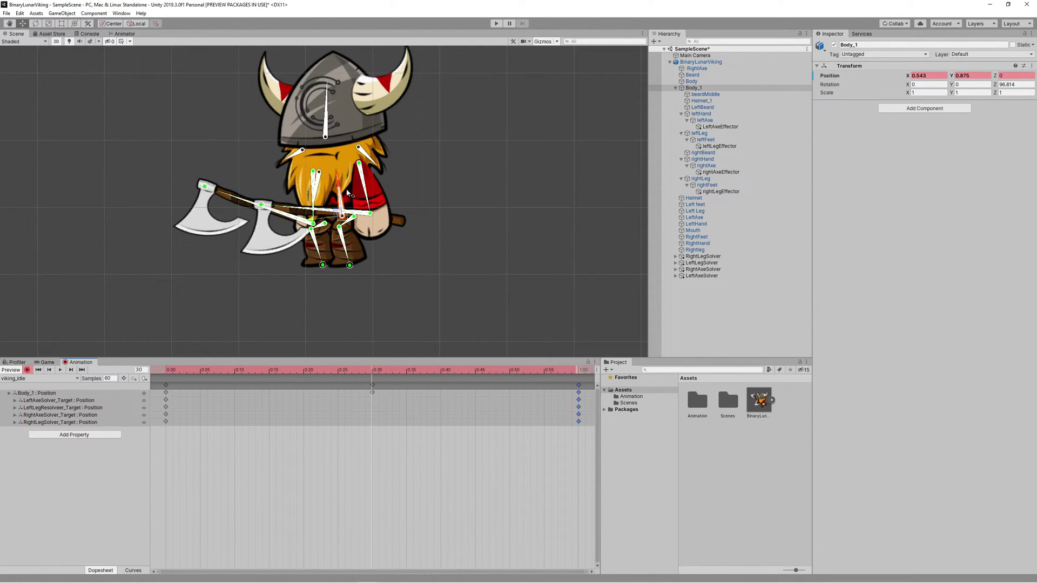
{"action": "left_click_drag", "start_coordinate": [338, 186], "coordinate": [338, 184]}
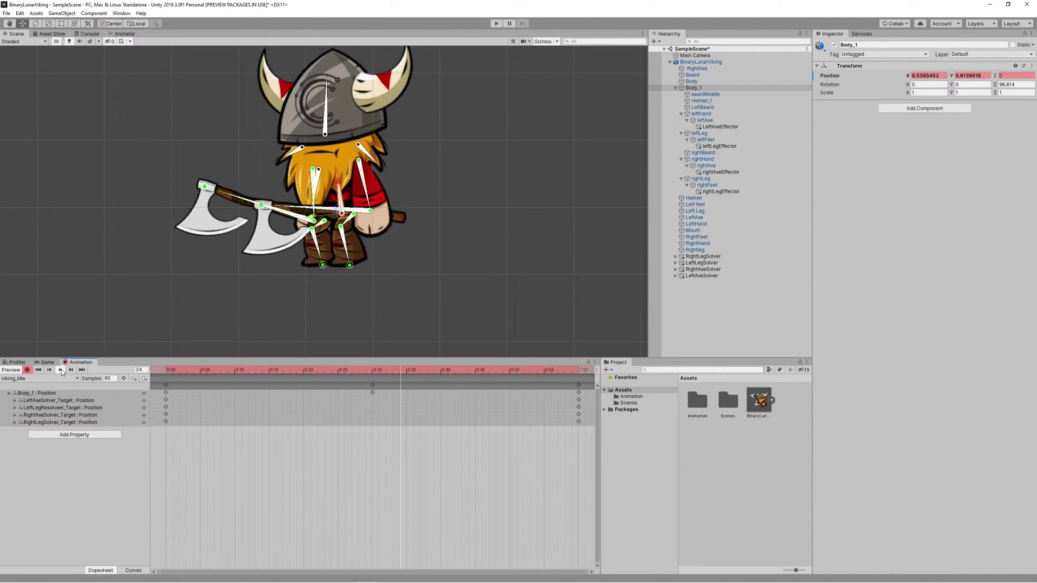
{"action": "left_click_drag", "start_coordinate": [267, 218], "coordinate": [274, 227]}
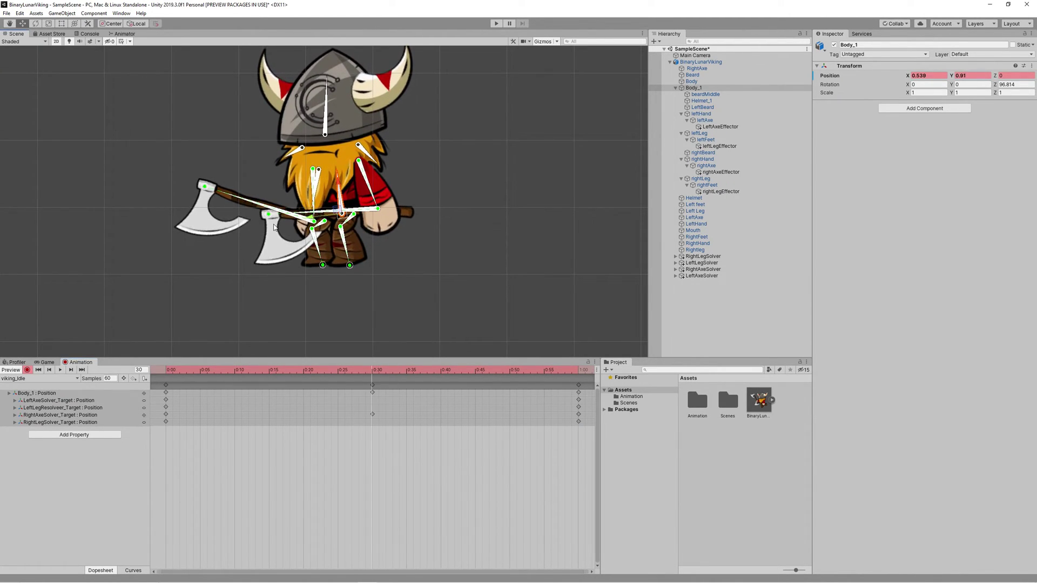
{"action": "key", "text": "ctrl+z"}
{"action": "key", "text": "ctrl+z"}
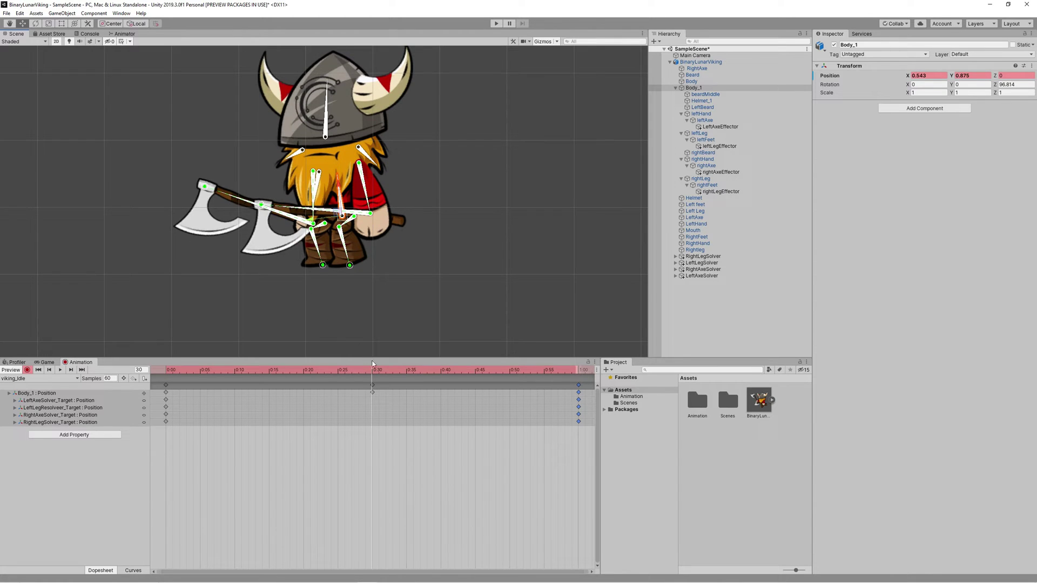
{"action": "left_click_drag", "start_coordinate": [338, 186], "coordinate": [339, 184]}
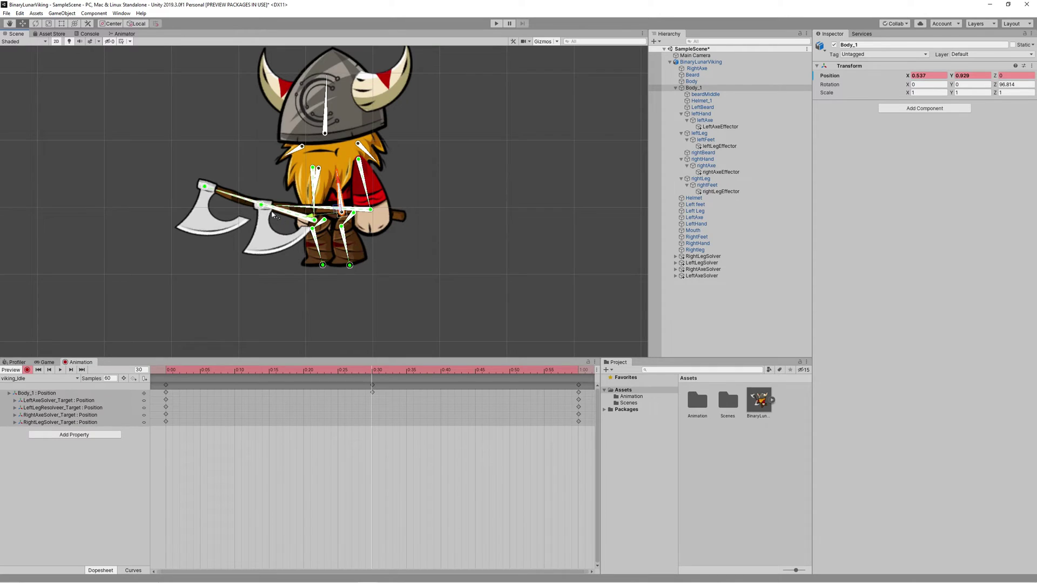
{"action": "left_click_drag", "start_coordinate": [206, 188], "coordinate": [256, 195]}
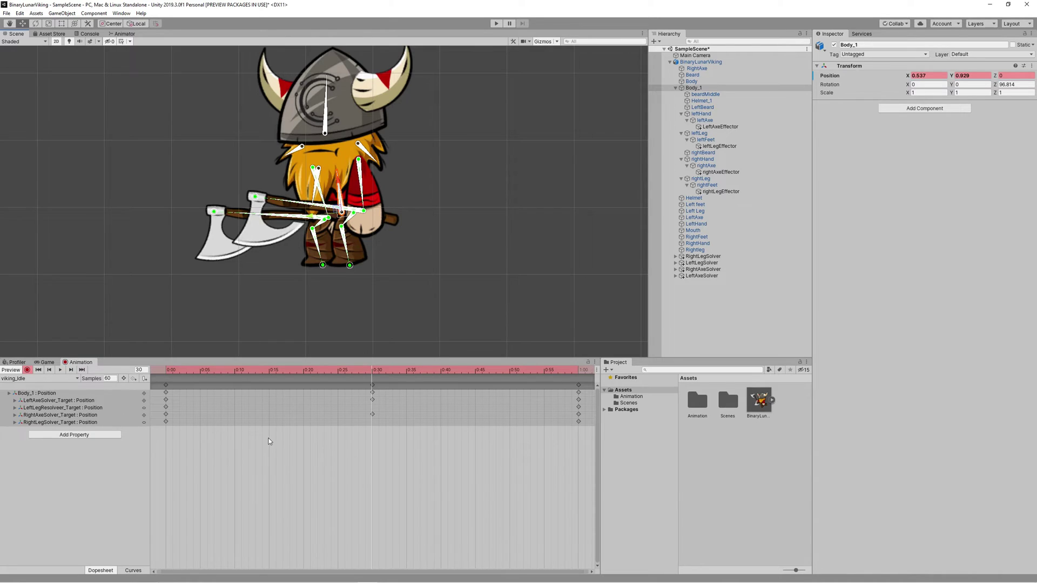
{"action": "left_click", "coordinate": [60, 371]}
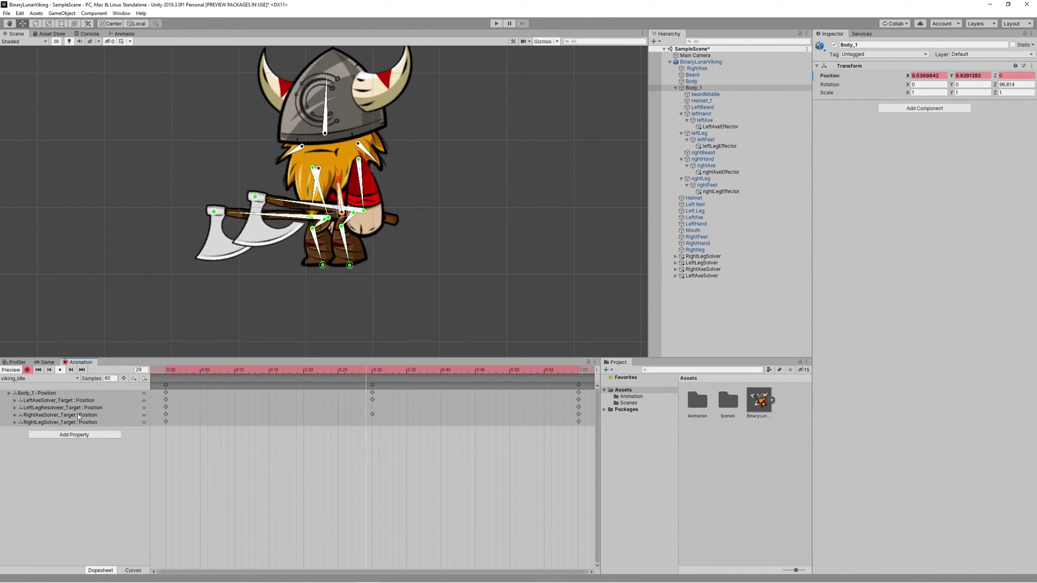
{"action": "left_click_drag", "start_coordinate": [372, 414], "coordinate": [416, 411]}
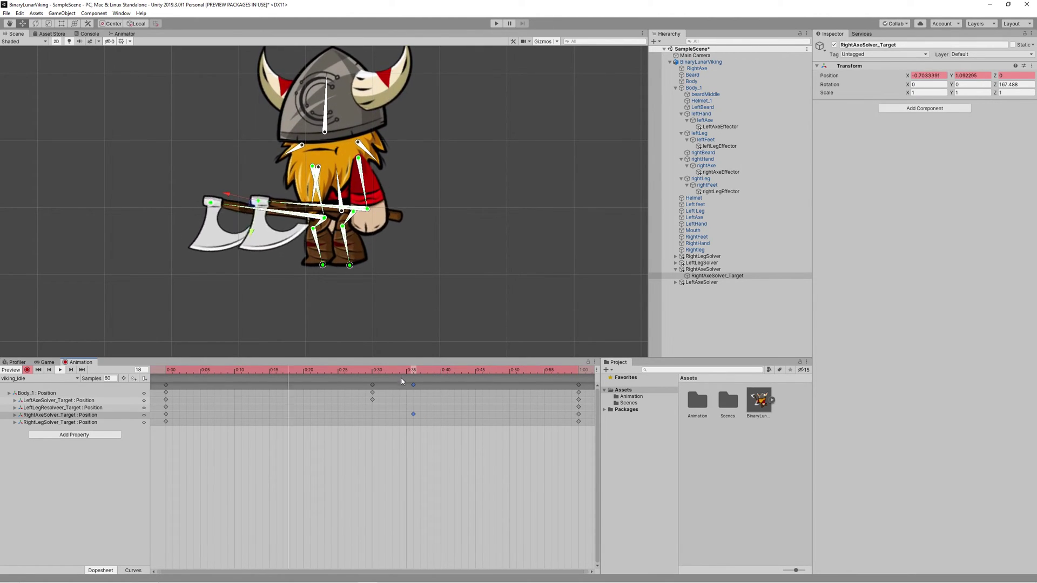
At 0:30 nudge the Helmet_1 bone to key its shifted position.
{"action": "left_click", "coordinate": [374, 370]}
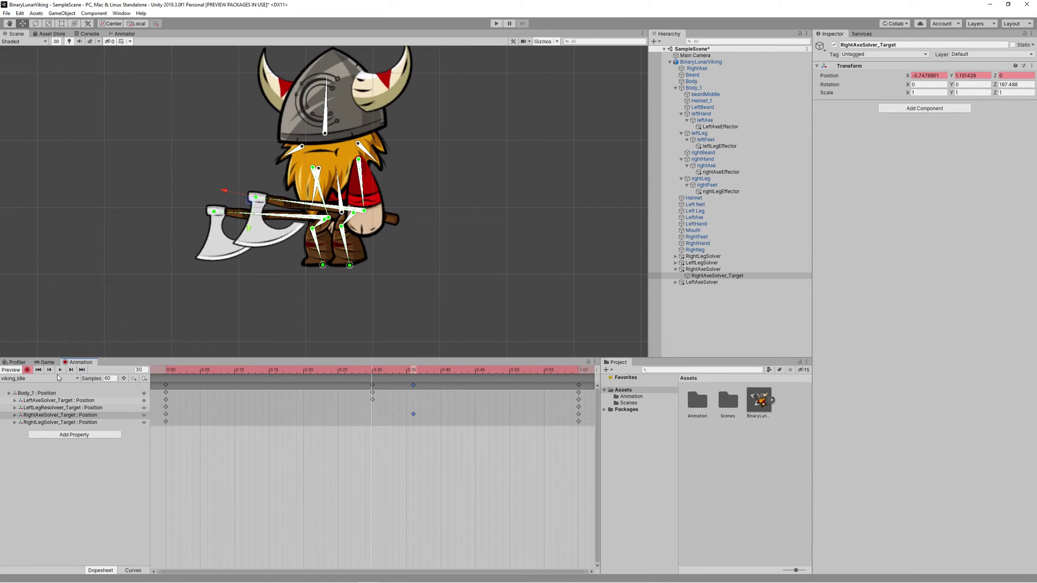
{"action": "left_click", "coordinate": [325, 103]}
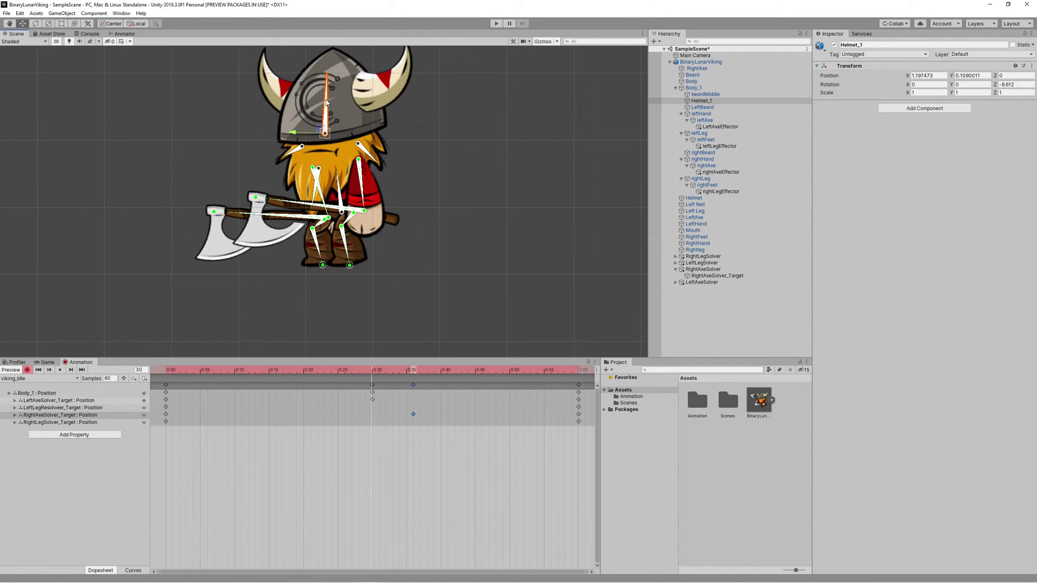
{"action": "left_click_drag", "start_coordinate": [328, 107], "coordinate": [328, 107]}
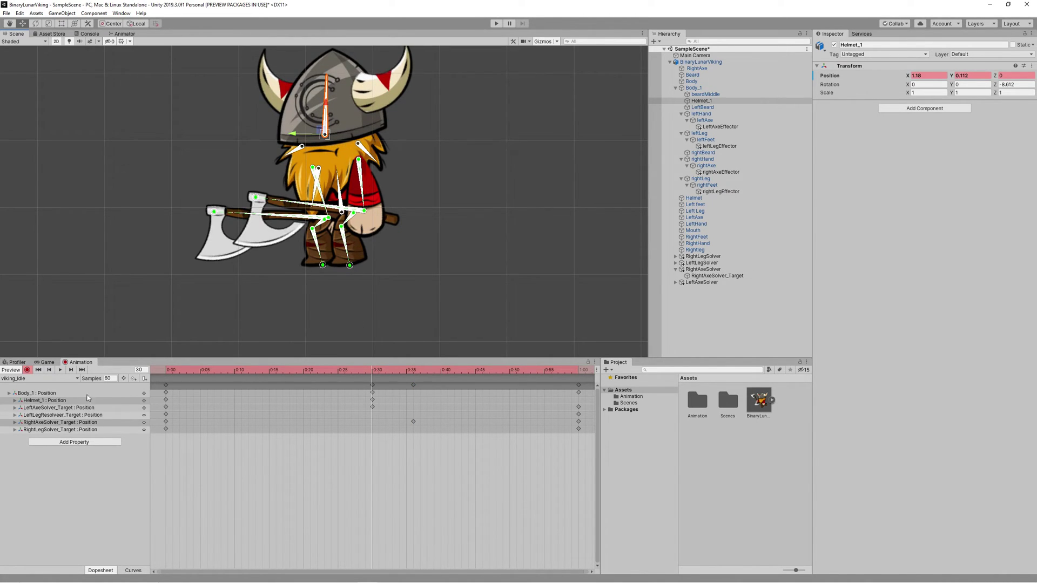
Paste the helmet's 0:00 key at 1:00, preview the clip, and return to 0:30.
{"action": "left_click", "coordinate": [165, 401]}
{"action": "left_click", "coordinate": [573, 368]}
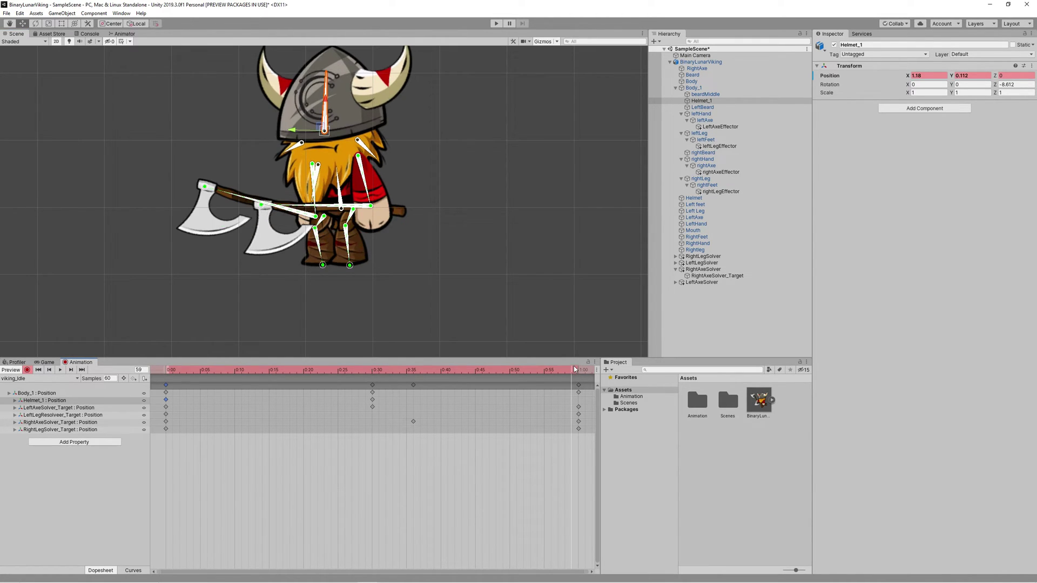
{"action": "key", "text": "ctrl+v"}
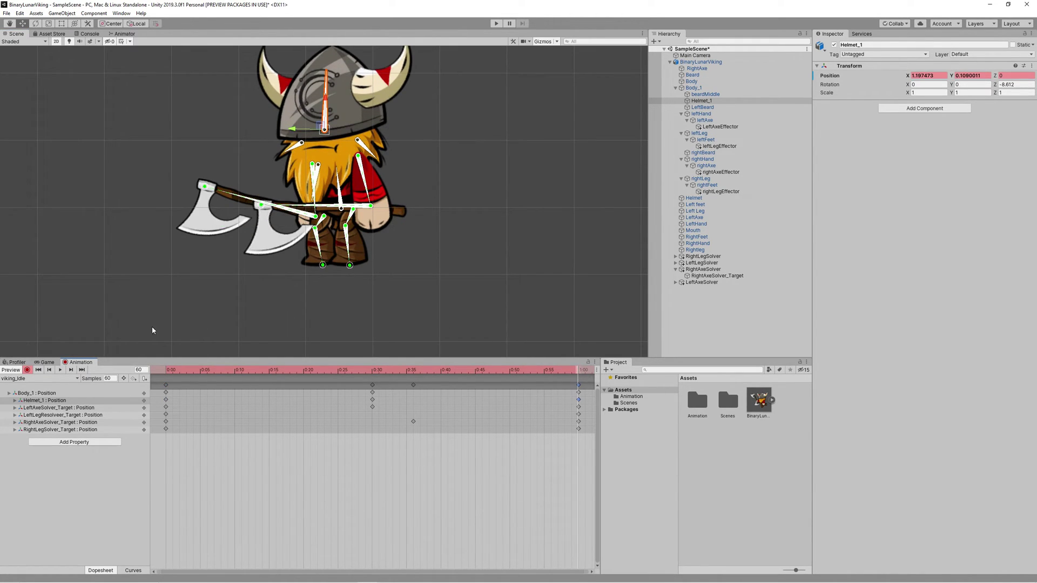
{"action": "left_click", "coordinate": [58, 371]}
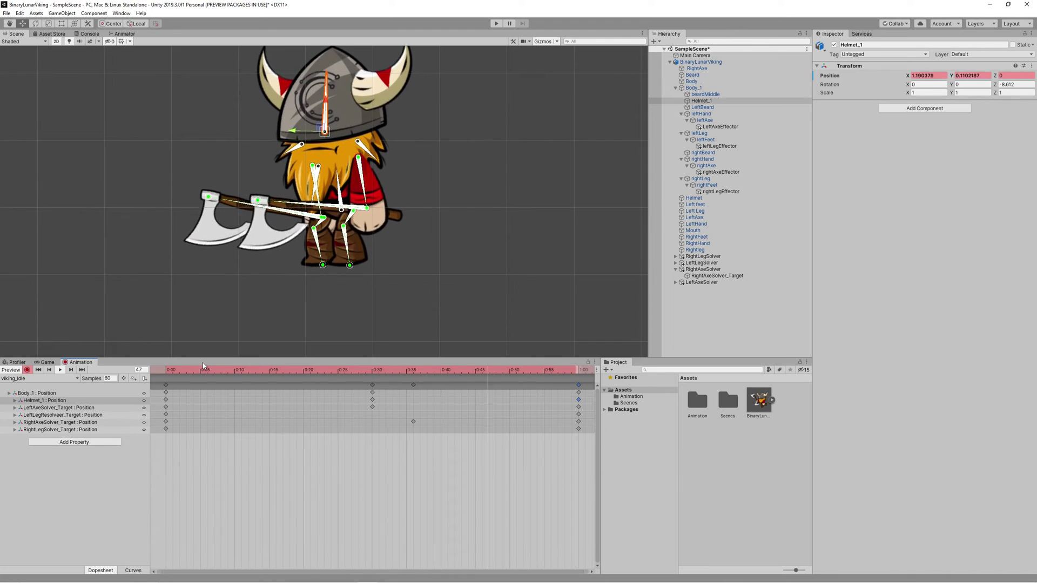
{"action": "left_click", "coordinate": [73, 370]}
{"action": "left_click_drag", "start_coordinate": [477, 378], "coordinate": [377, 376]}
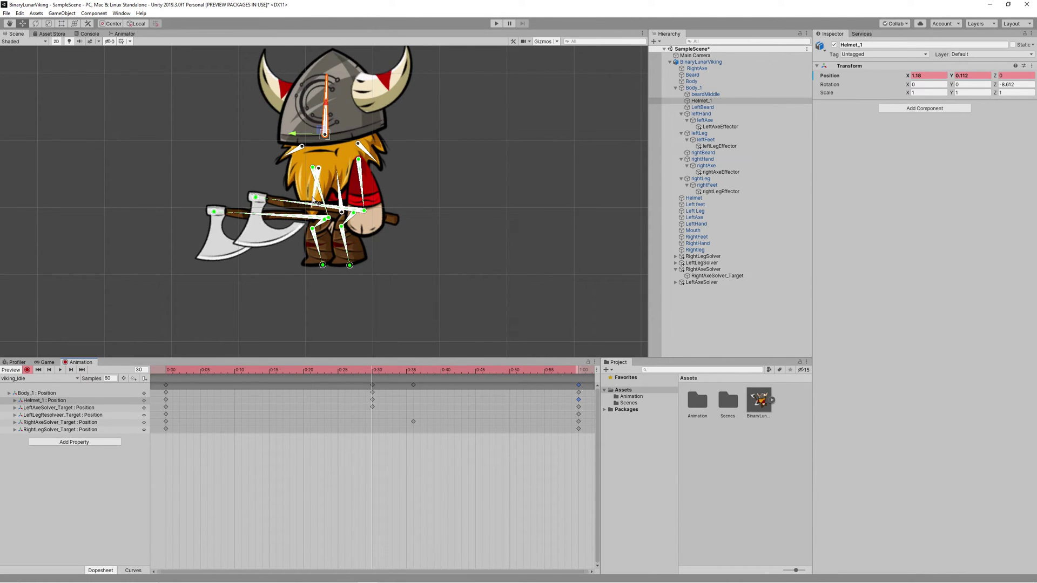
Rotate the beardMiddle, rightBeard and LeftBeard bones at 0:30 to key the beard sway.
{"action": "left_click", "coordinate": [315, 200]}
{"action": "left_click_drag", "start_coordinate": [315, 200], "coordinate": [316, 204]}
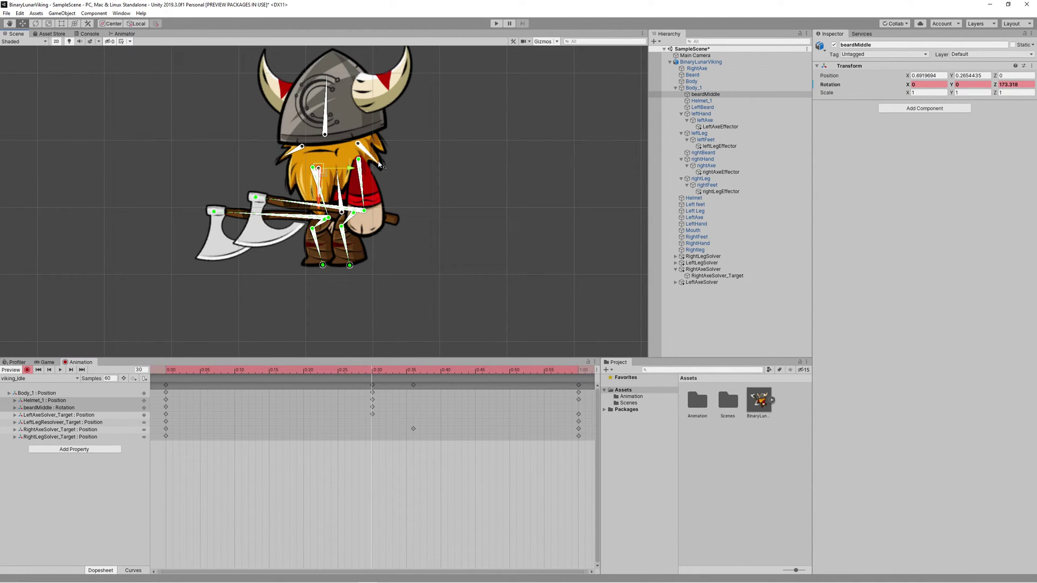
{"action": "left_click_drag", "start_coordinate": [381, 165], "coordinate": [380, 167]}
{"action": "left_click", "coordinate": [286, 163]}
{"action": "left_click_drag", "start_coordinate": [287, 164], "coordinate": [289, 162]}
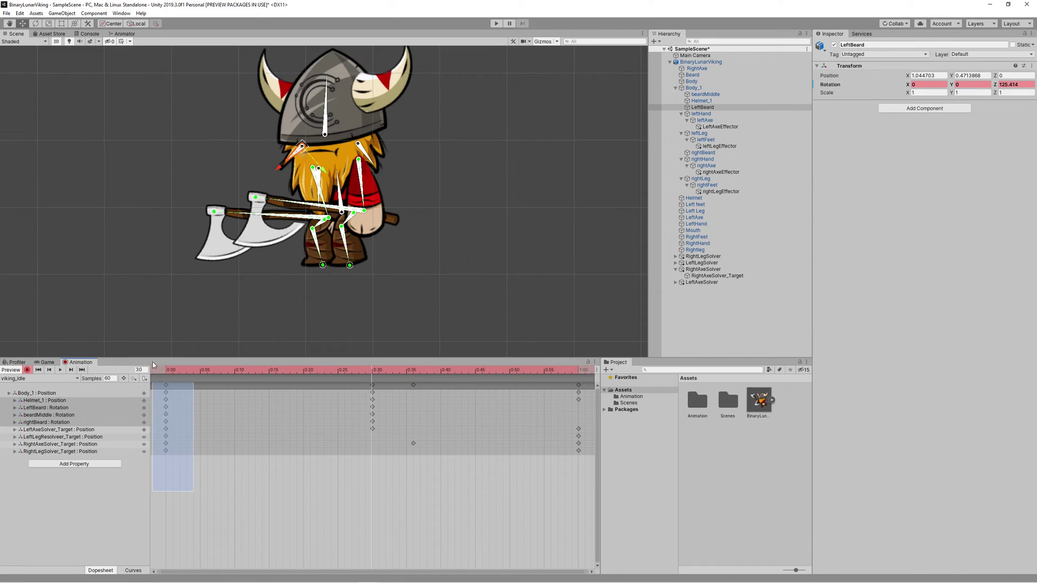
Copy all 0:00 keys to 1:00 and play the clip to preview the beard.
{"action": "left_click_drag", "start_coordinate": [154, 369], "coordinate": [156, 369]}
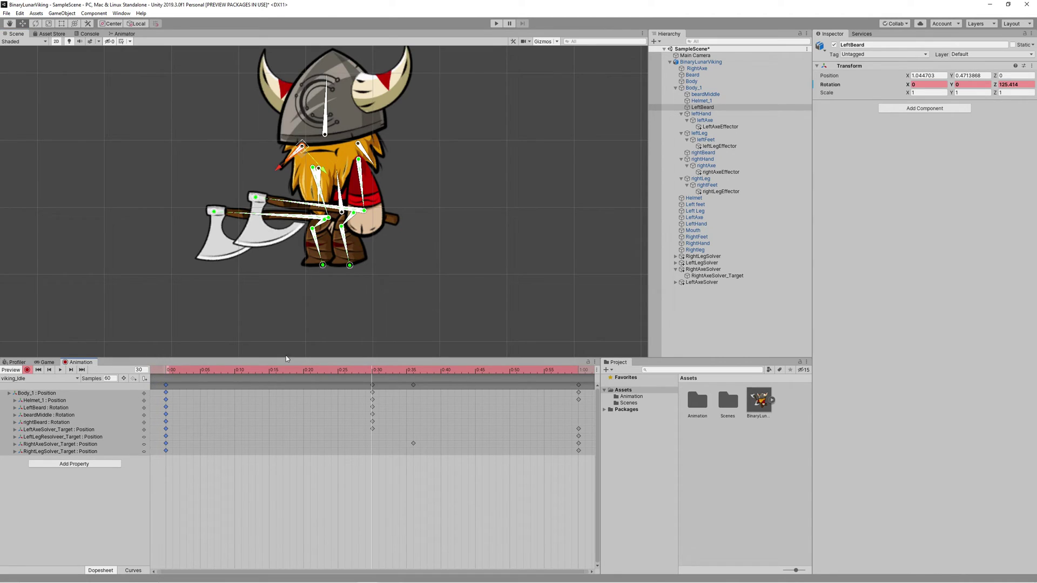
{"action": "left_click", "coordinate": [578, 371]}
{"action": "key", "text": "ctrl+v"}
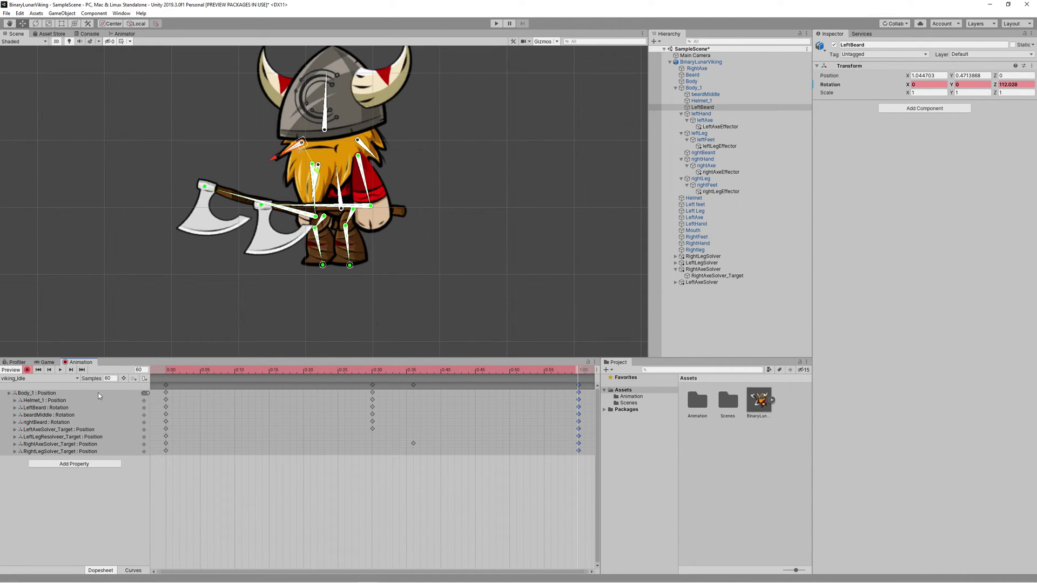
{"action": "left_click", "coordinate": [63, 370]}
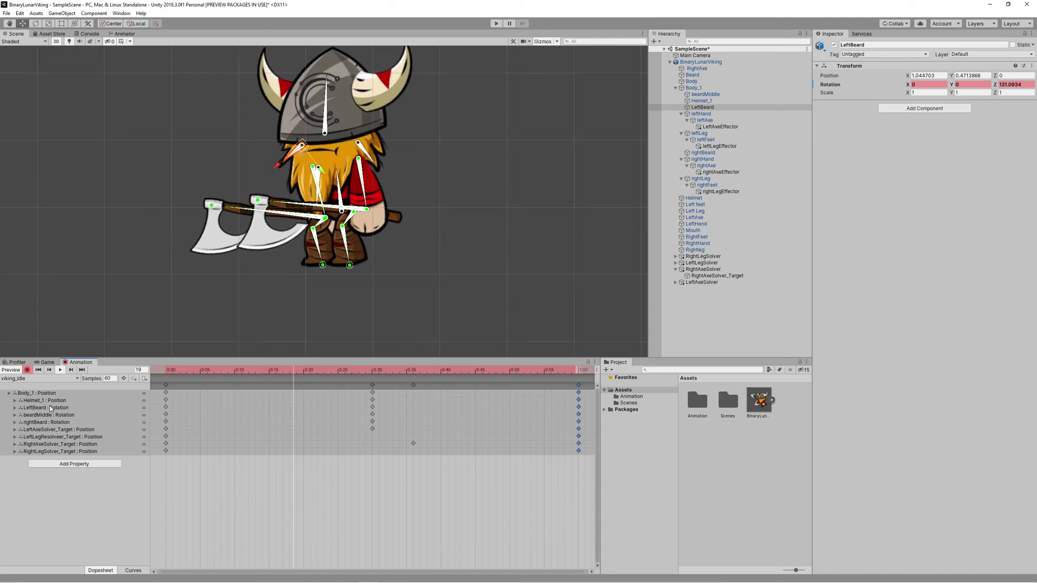
Move the LeftBeard key to 0:28 and the beardMiddle key to about 0:33, then select rightBeard's key.
{"action": "left_click", "coordinate": [372, 406]}
{"action": "left_click_drag", "start_coordinate": [372, 408], "coordinate": [356, 408]}
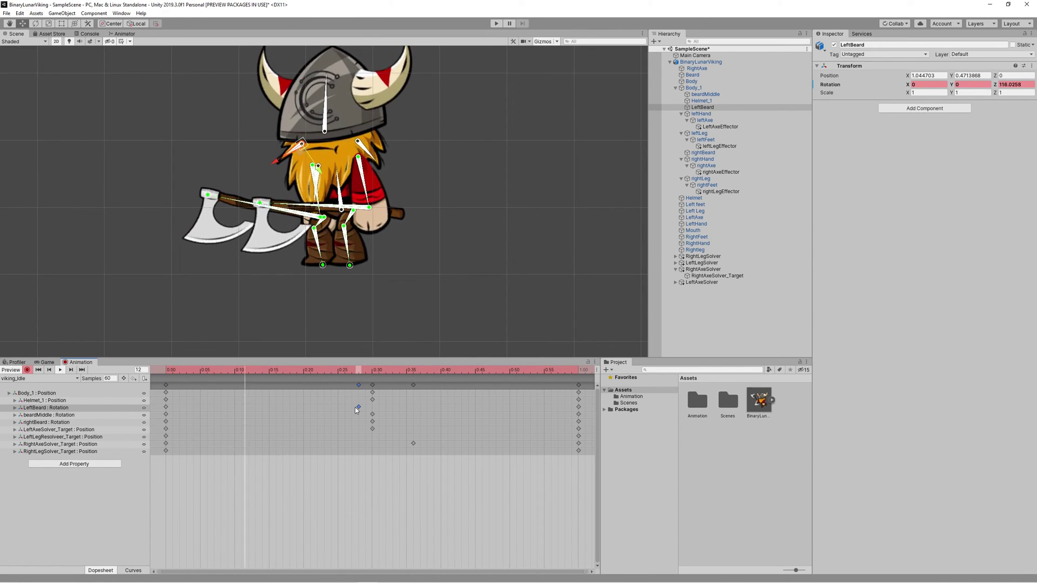
{"action": "left_click", "coordinate": [372, 414]}
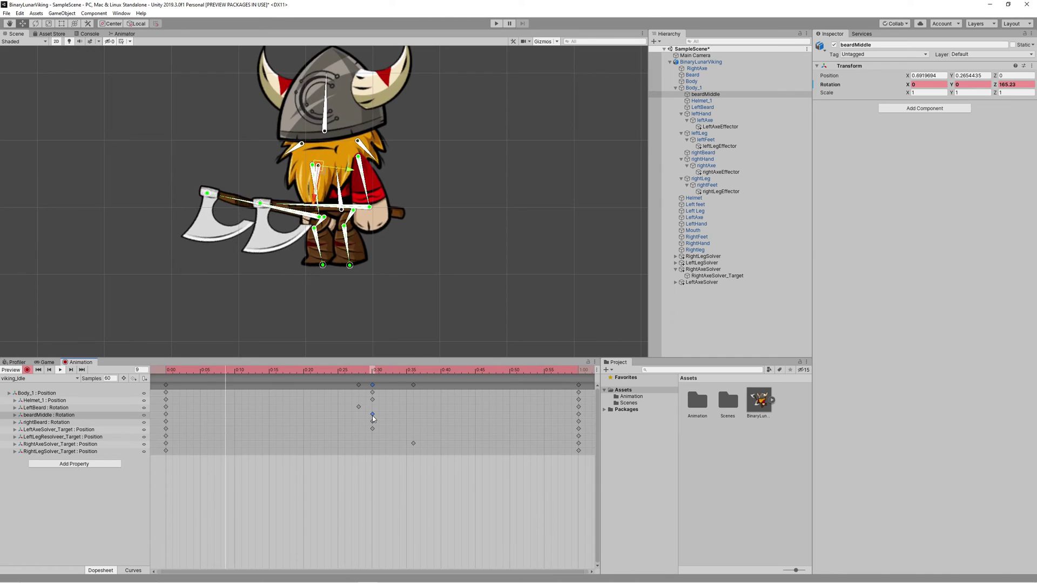
{"action": "left_click_drag", "start_coordinate": [372, 417], "coordinate": [401, 424]}
{"action": "left_click", "coordinate": [372, 422]}
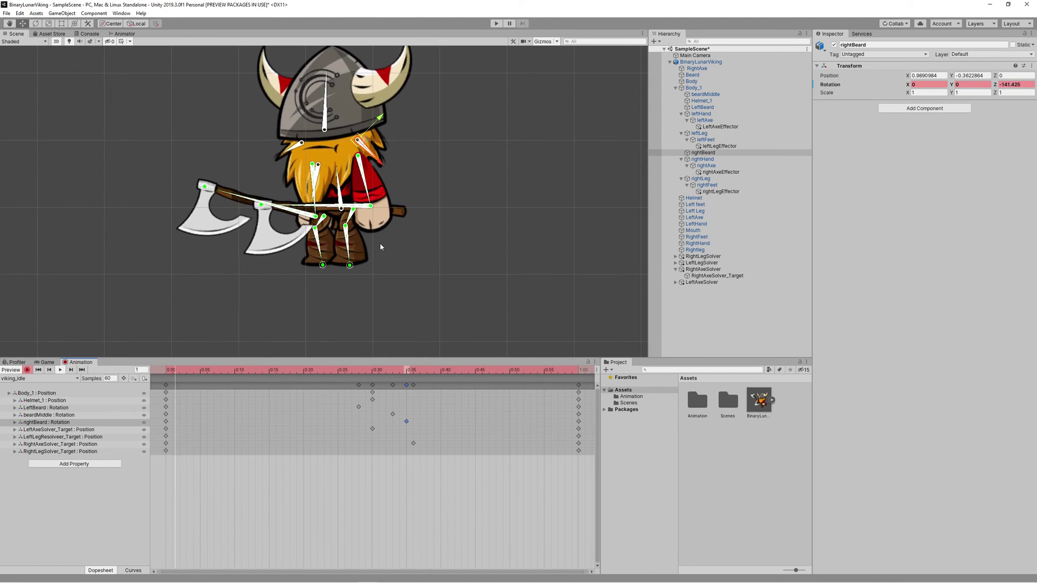
{"action": "left_click", "coordinate": [27, 370]}
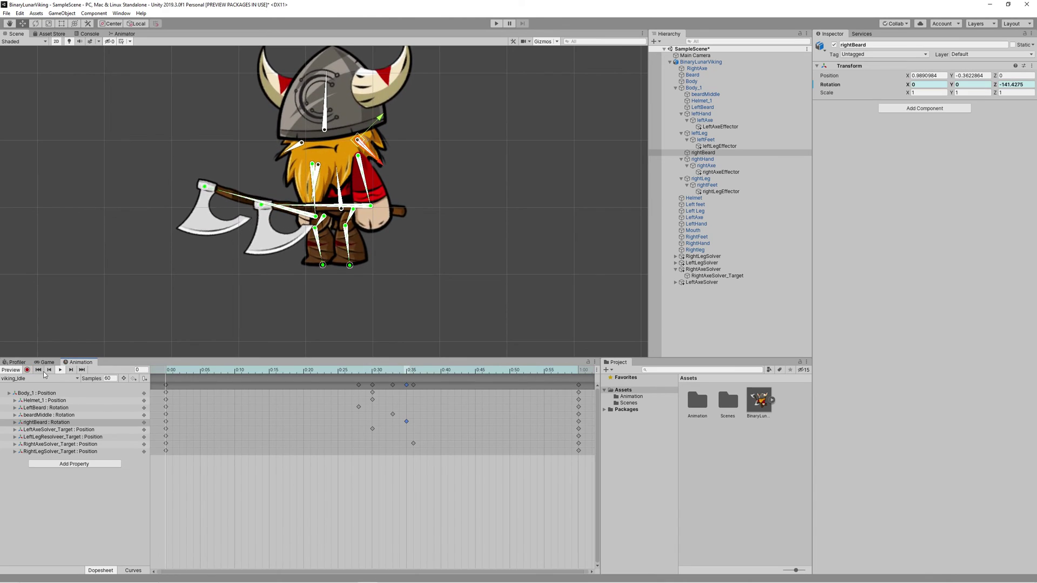